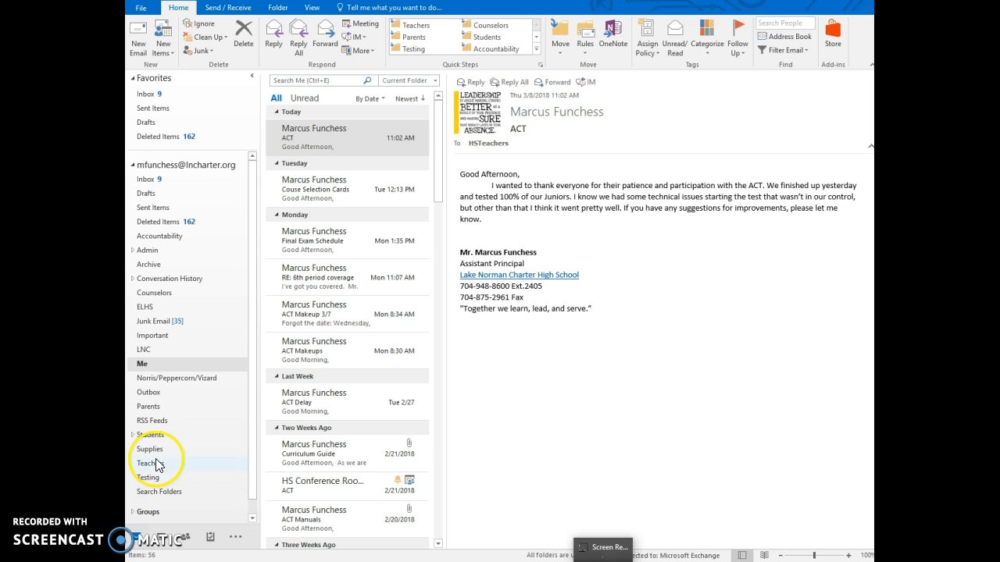
Start a new email message in a maximized window and switch to the Tardy e-mail statements document in Word
{"action": "left_click", "coordinate": [139, 39]}
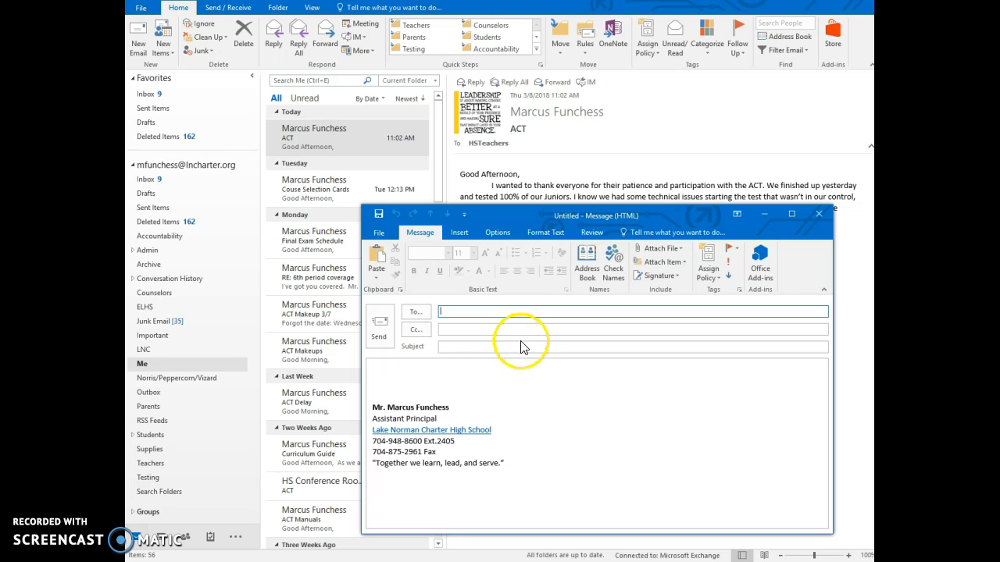
{"action": "left_click", "coordinate": [794, 216]}
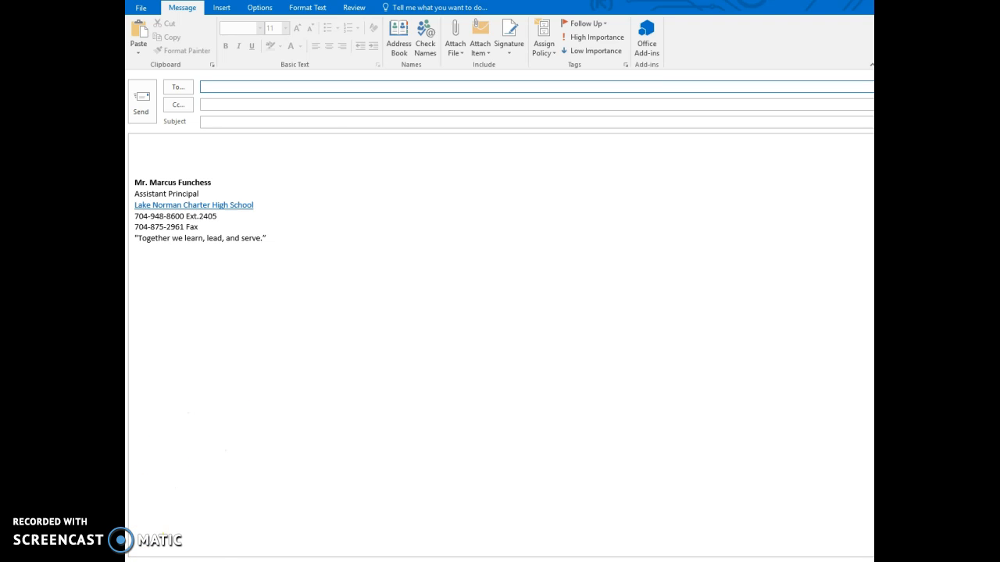
{"action": "key", "text": "alt+Tab"}
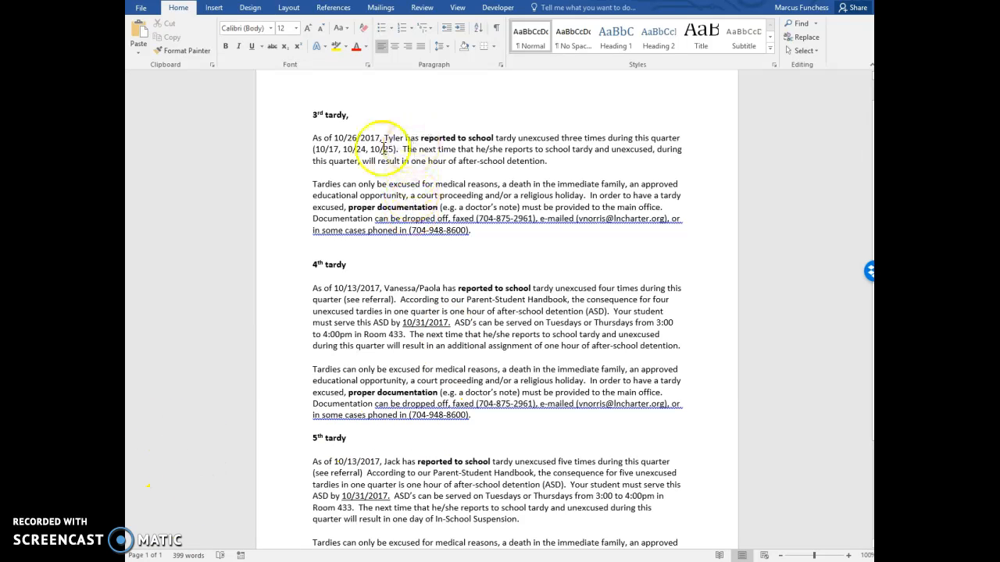
Dismiss the grammar flag on the Documentation sentence in the 3rd tardy section without changing its wording
{"action": "right_click", "coordinate": [457, 222]}
{"action": "left_click", "coordinate": [508, 246]}
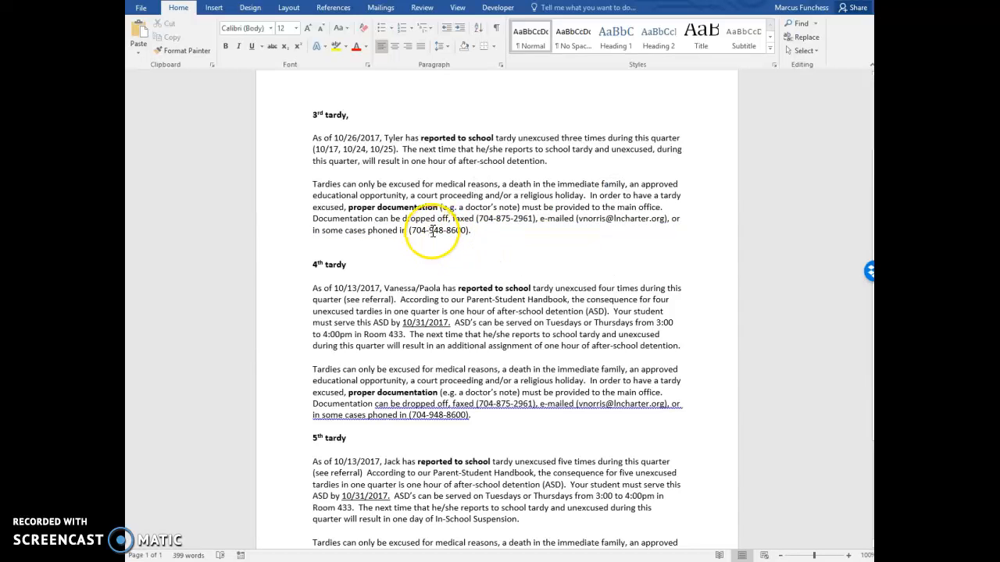
{"action": "double_click", "coordinate": [351, 139]}
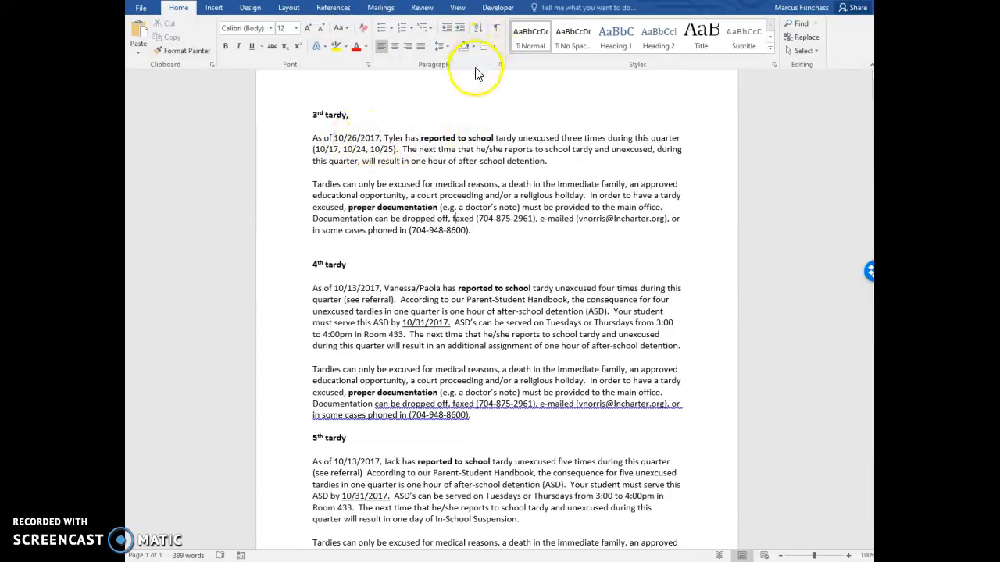
Hide the Developer tab from the ribbon in the ribbon customization options
{"action": "left_click", "coordinate": [499, 10]}
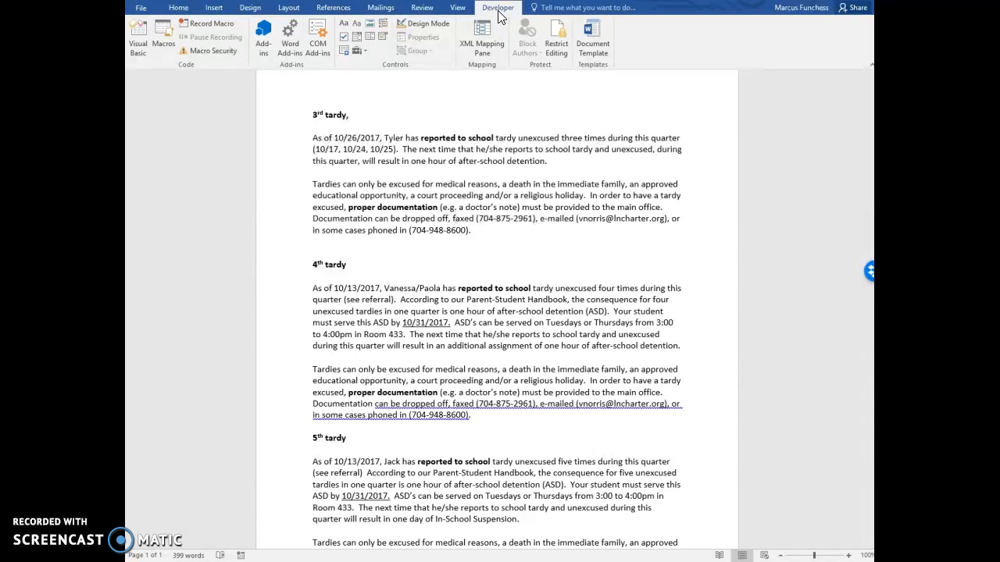
{"action": "left_click", "coordinate": [497, 11]}
{"action": "left_click", "coordinate": [485, 9]}
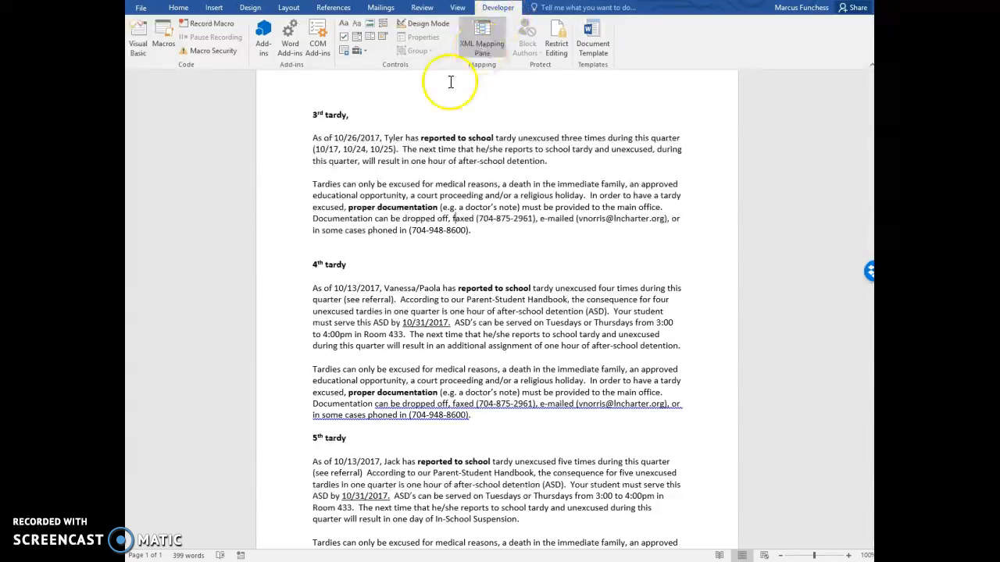
{"action": "left_click", "coordinate": [148, 11]}
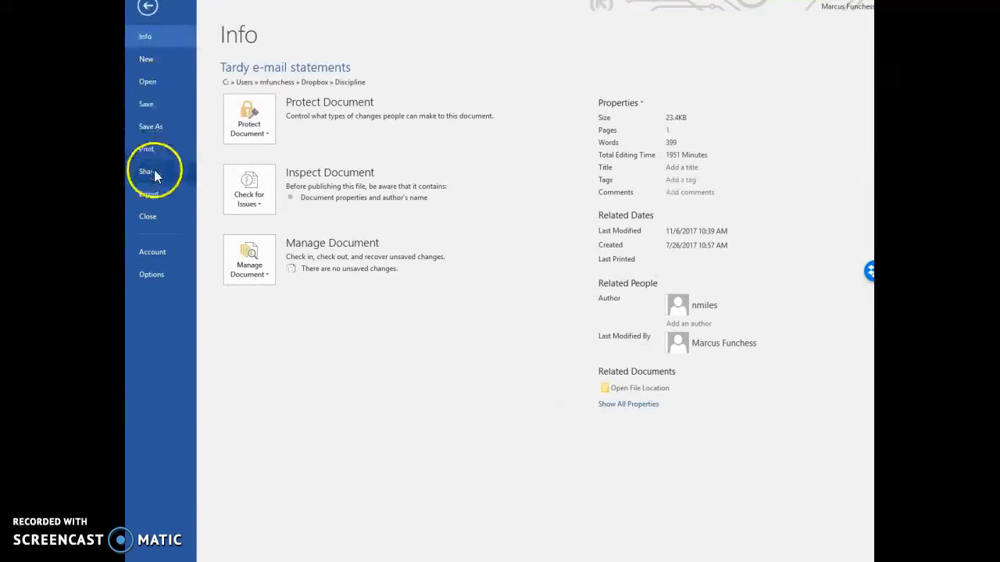
{"action": "left_click", "coordinate": [151, 274]}
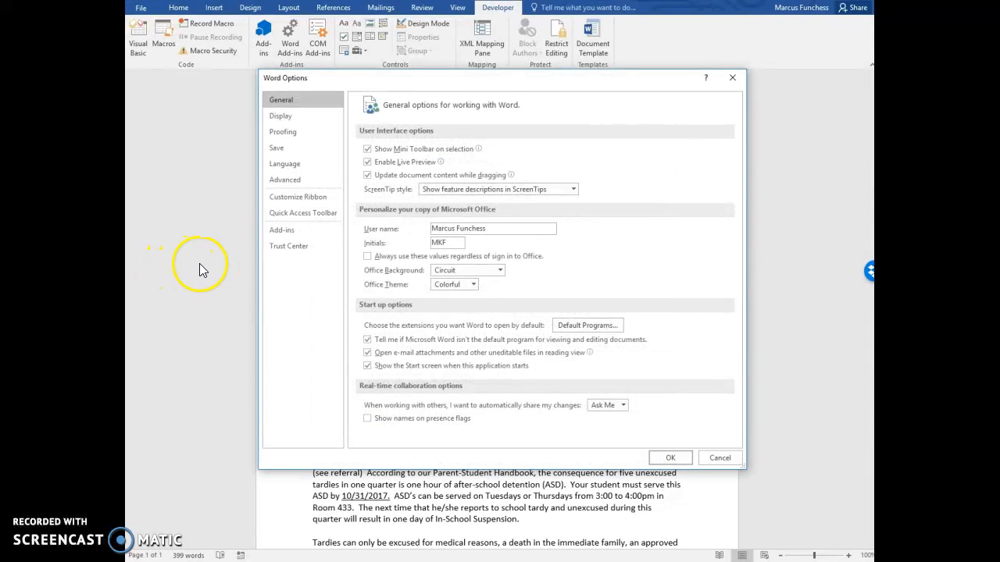
{"action": "left_click", "coordinate": [301, 197]}
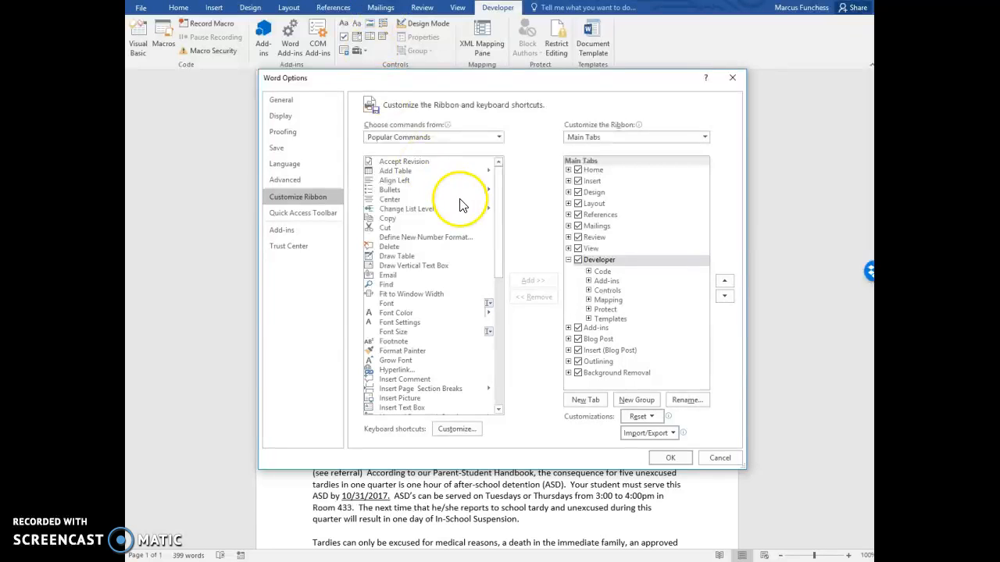
{"action": "left_click", "coordinate": [578, 260]}
{"action": "left_click", "coordinate": [625, 401]}
{"action": "left_click", "coordinate": [674, 460]}
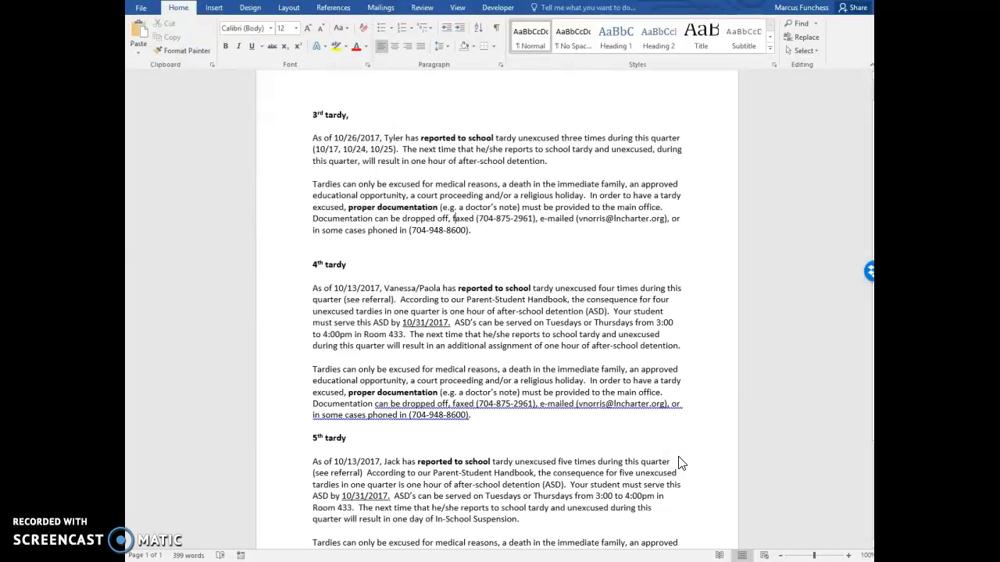
{"action": "left_click", "coordinate": [679, 461]}
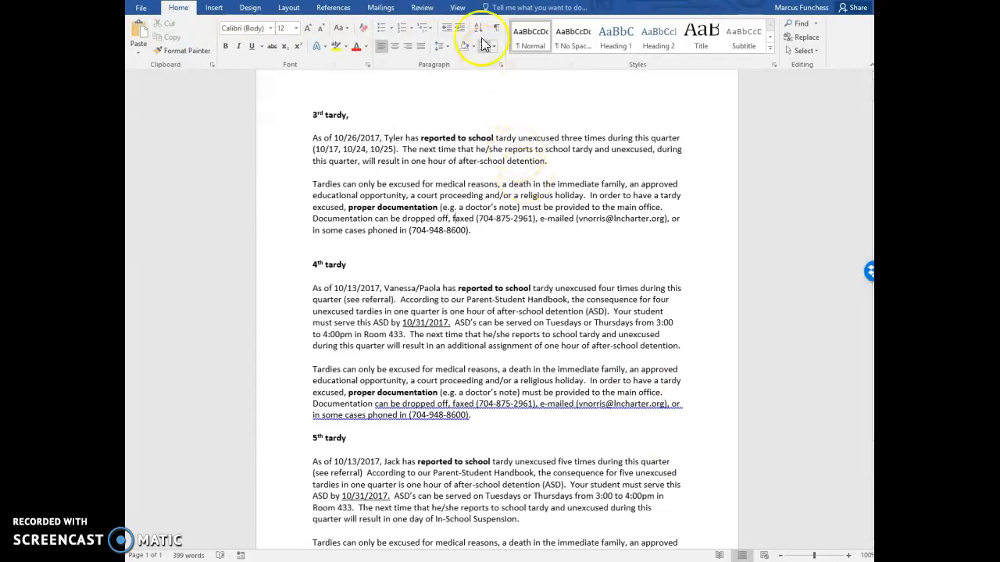
Enable the Developer tab in the ribbon customization options and display its commands
{"action": "left_click", "coordinate": [140, 8]}
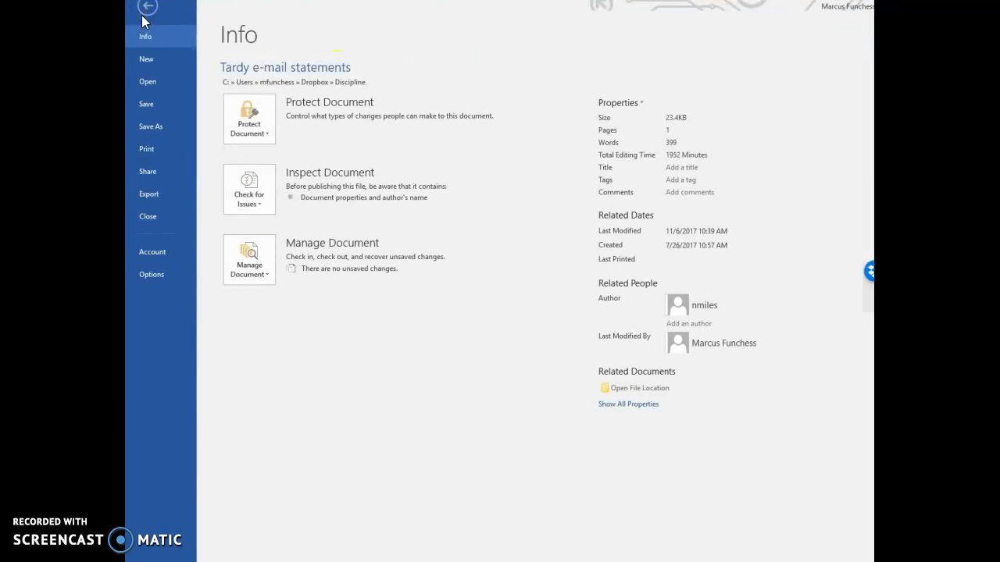
{"action": "left_click", "coordinate": [148, 274]}
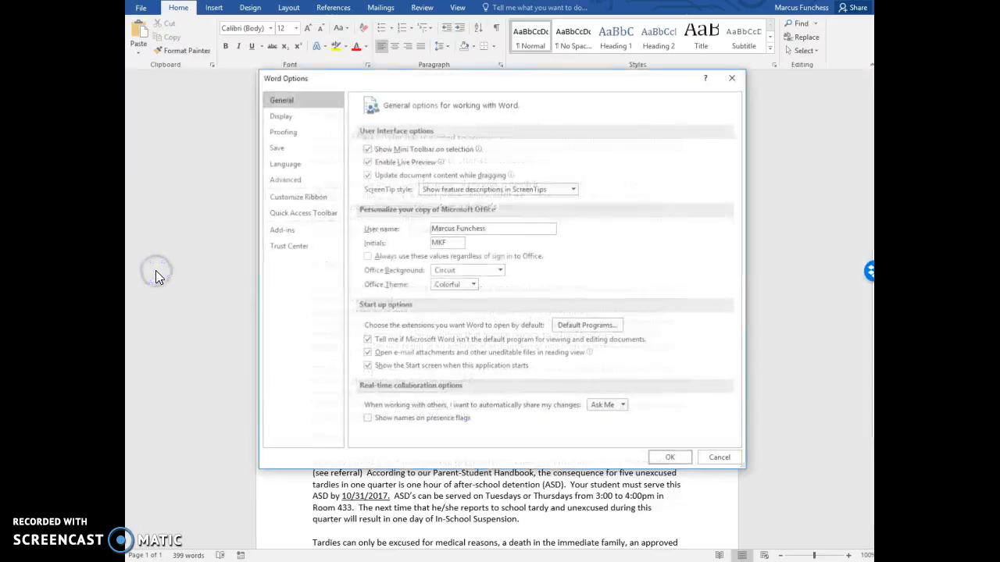
{"action": "left_click", "coordinate": [299, 196]}
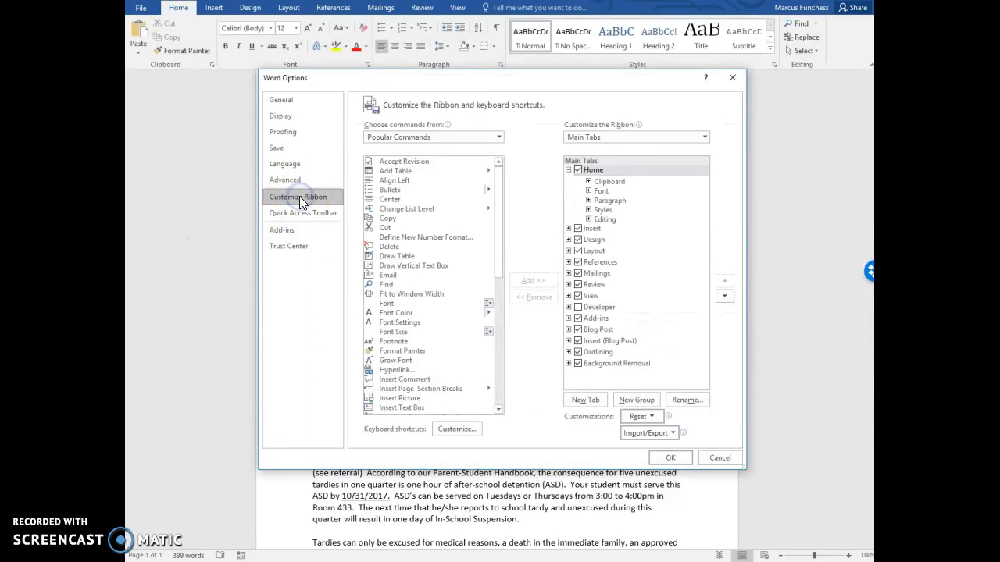
{"action": "left_click", "coordinate": [579, 308]}
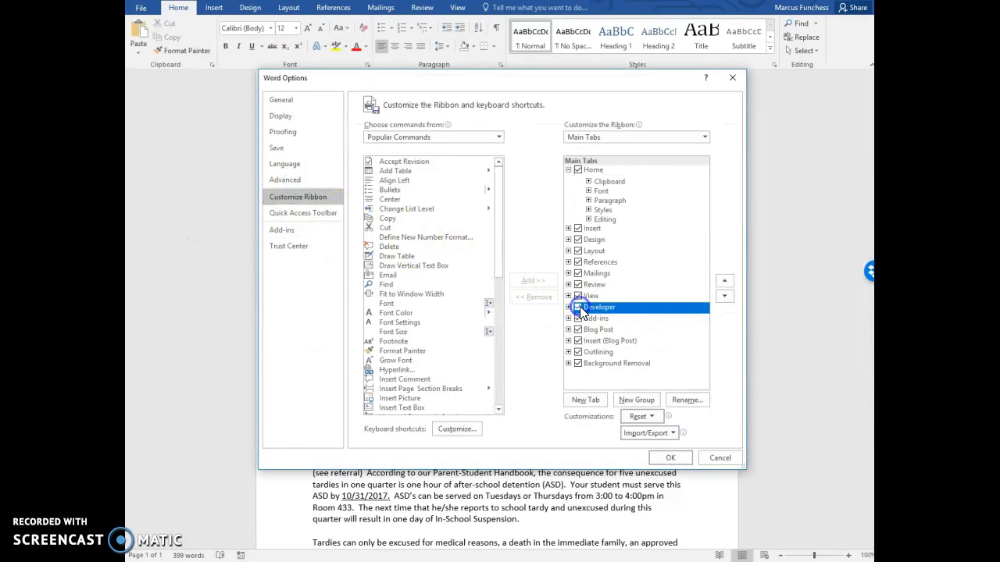
{"action": "left_click", "coordinate": [681, 460]}
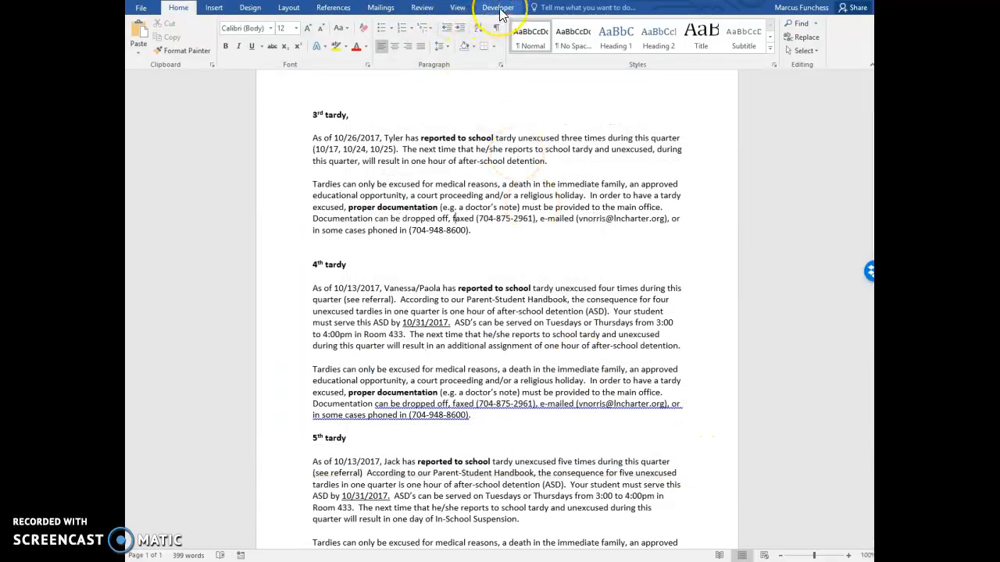
{"action": "left_click", "coordinate": [499, 9]}
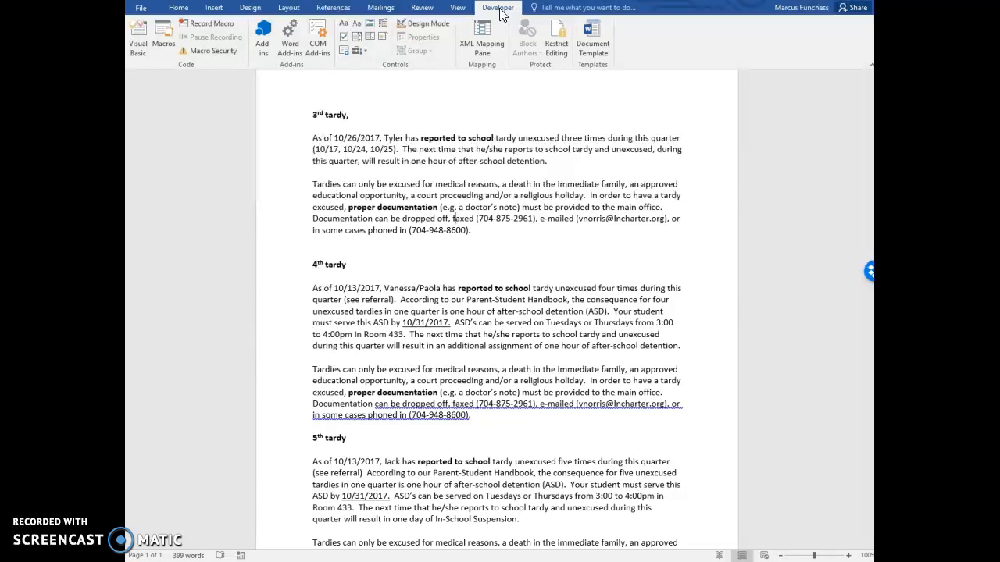
Replace the "As of" date control in the 3rd tardy paragraph with a new date picker content control
{"action": "left_click", "coordinate": [381, 138]}
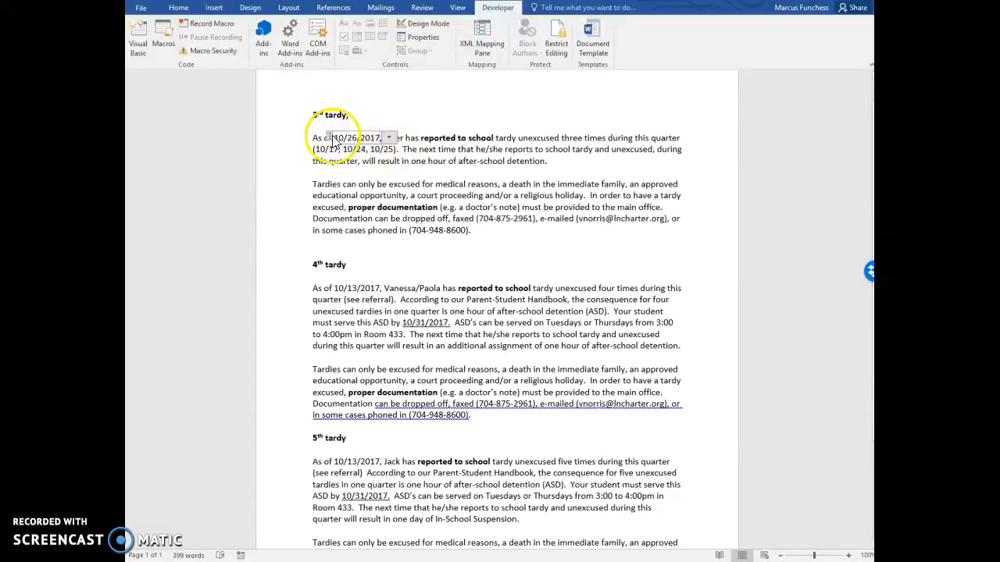
{"action": "left_click", "coordinate": [332, 138]}
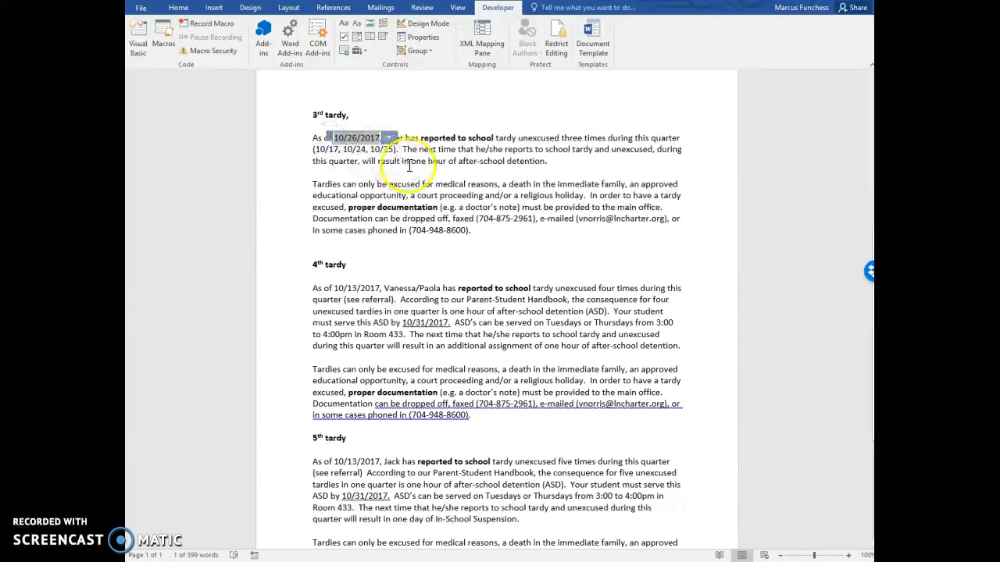
{"action": "key", "text": "Delete"}
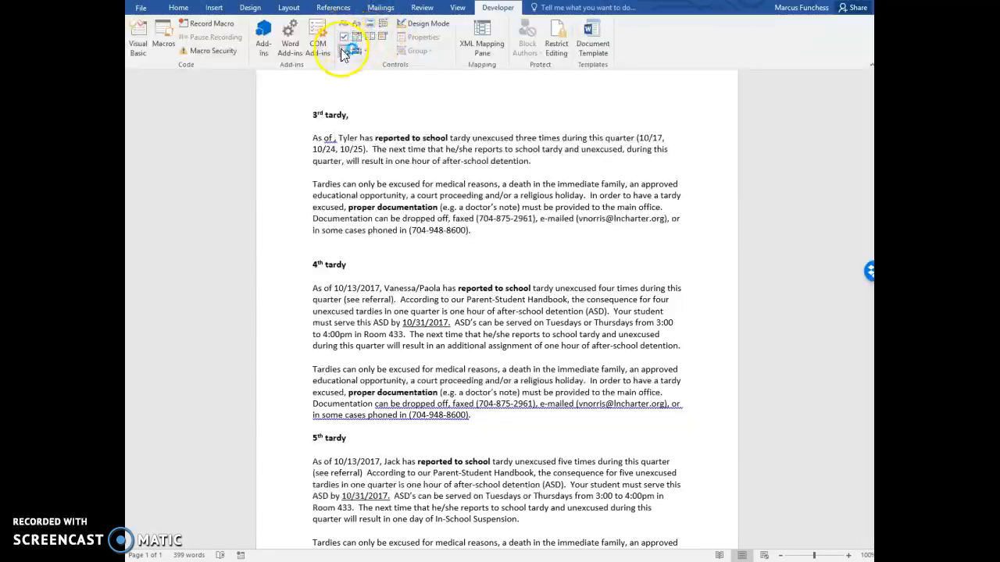
{"action": "left_click", "coordinate": [382, 36]}
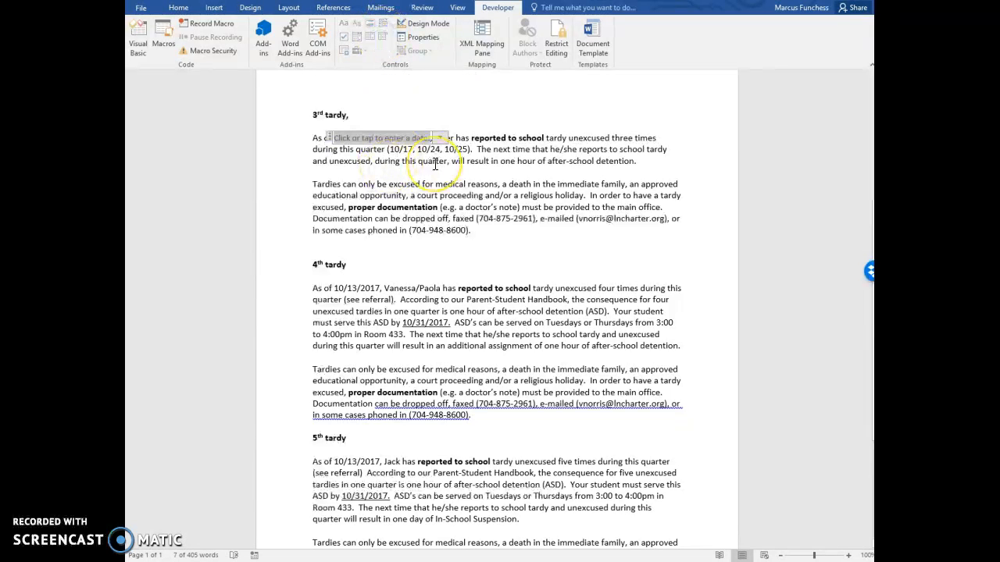
Give the new date picker control in the 3rd tardy paragraph the title "Today's Date"
{"action": "left_click", "coordinate": [332, 141]}
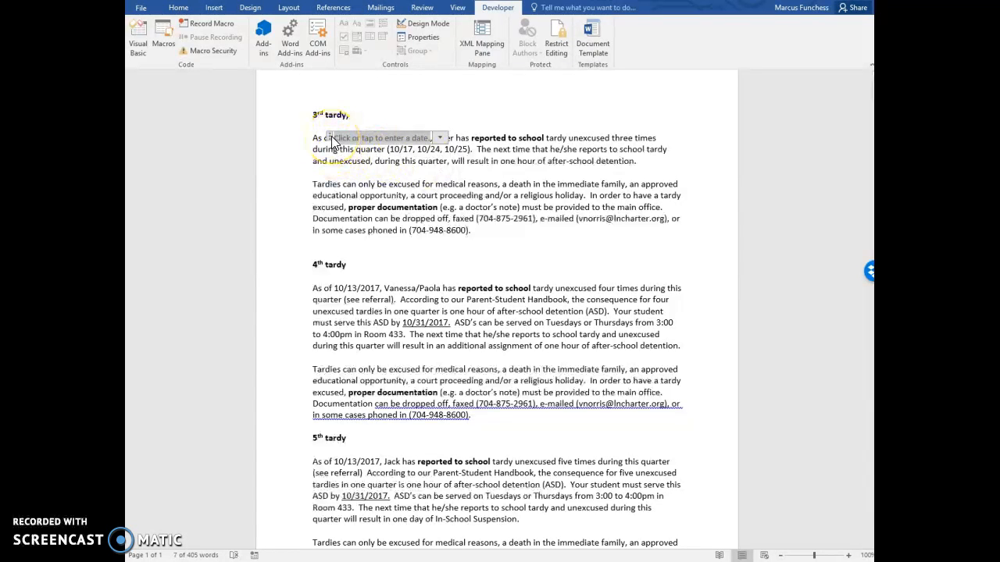
{"action": "left_click", "coordinate": [421, 38]}
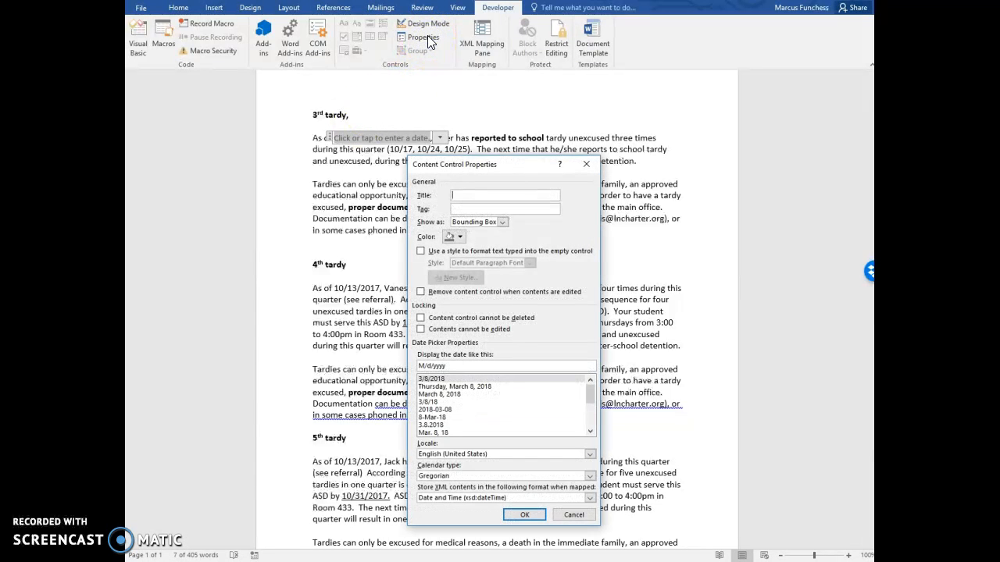
{"action": "type", "text": "Today's Date"}
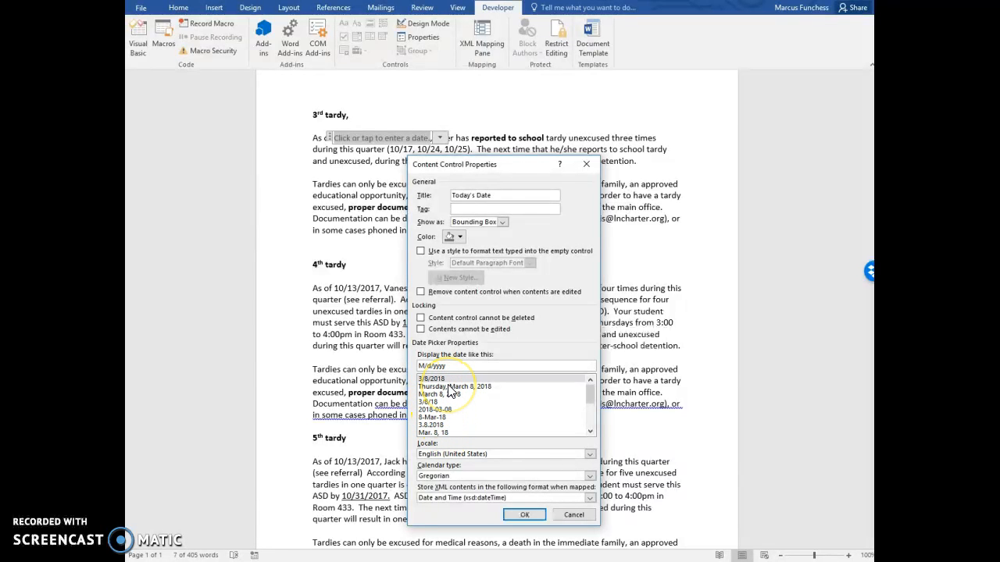
{"action": "left_click", "coordinate": [524, 517]}
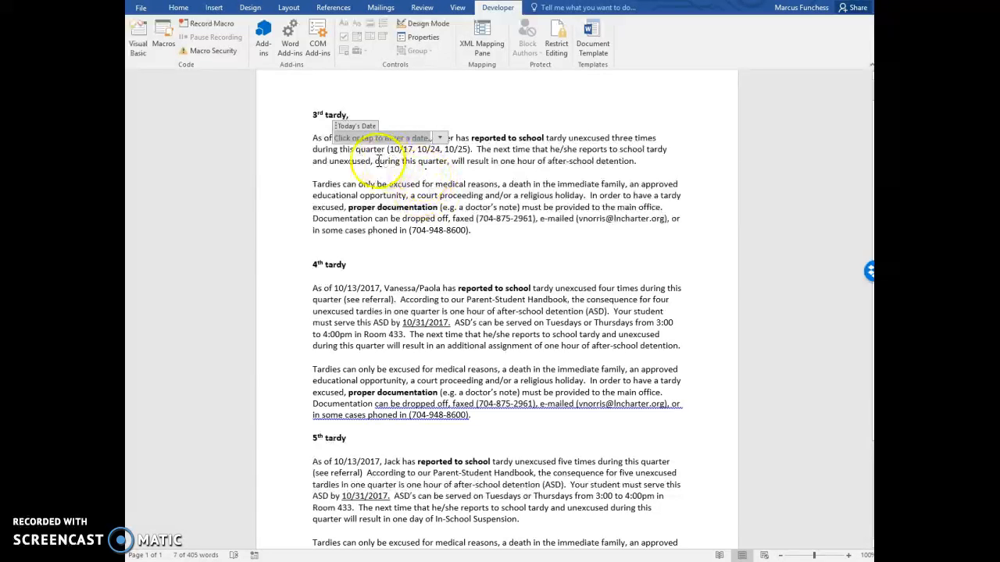
Make the Today's Date control in the 3rd tardy paragraph bold
{"action": "left_click", "coordinate": [333, 127]}
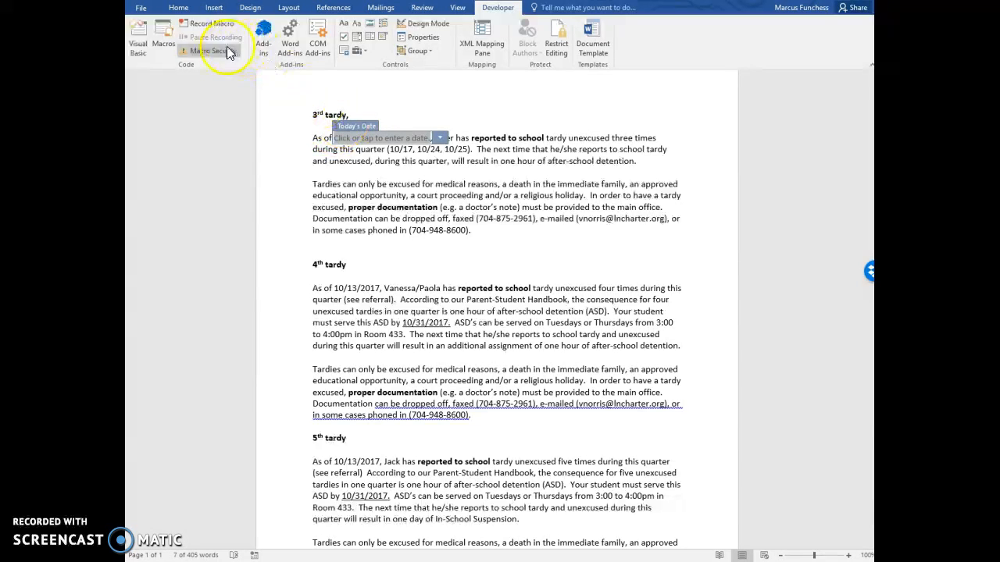
{"action": "left_click", "coordinate": [178, 8]}
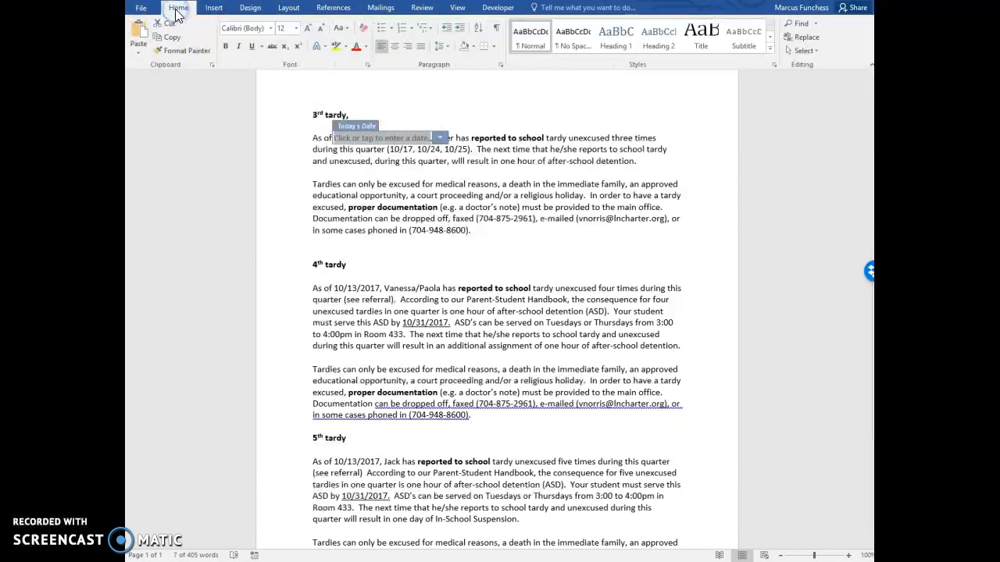
{"action": "left_click", "coordinate": [226, 46]}
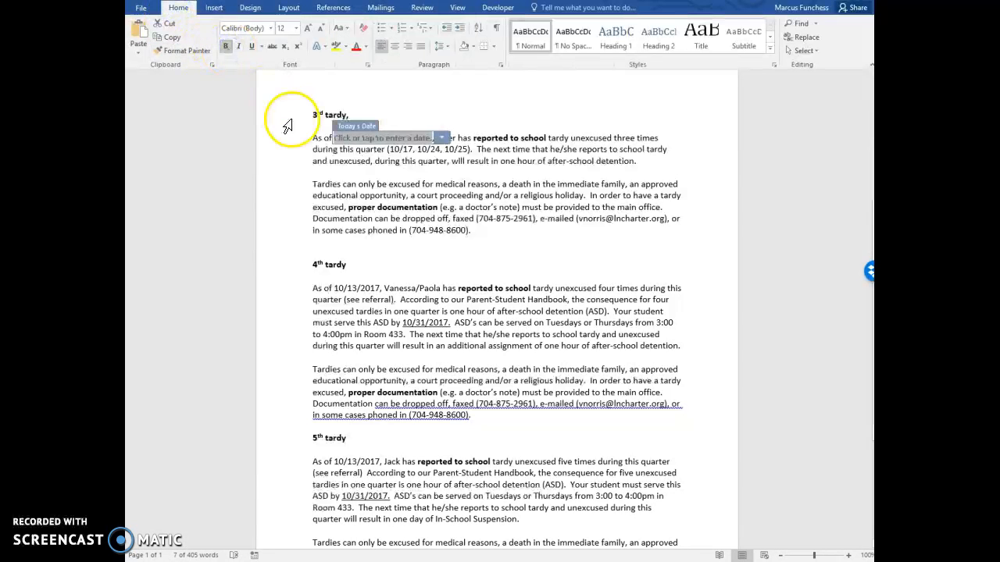
{"action": "left_click", "coordinate": [505, 162]}
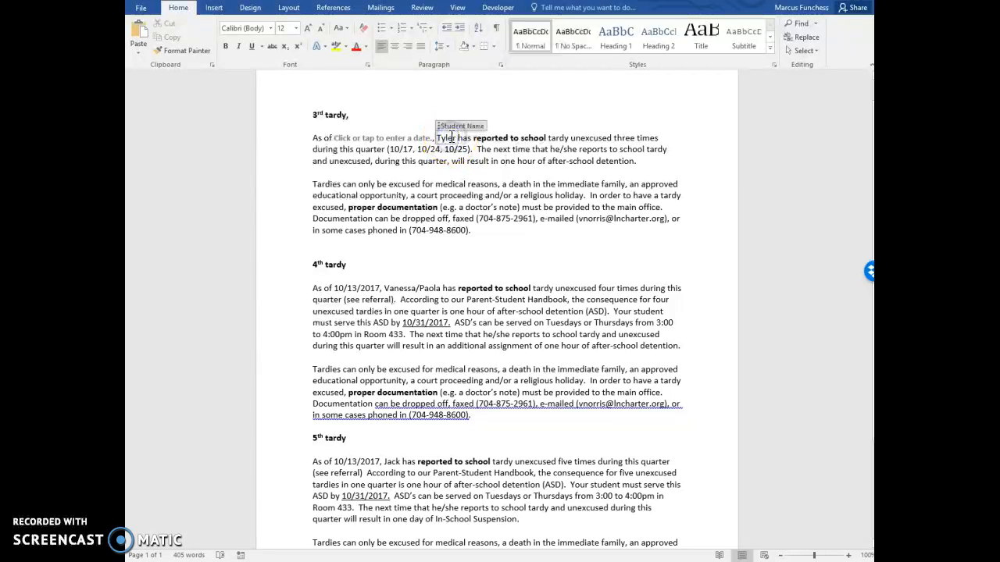
Replace the Student Name control in the 3rd tardy paragraph with a new plain text content control
{"action": "left_click", "coordinate": [439, 127]}
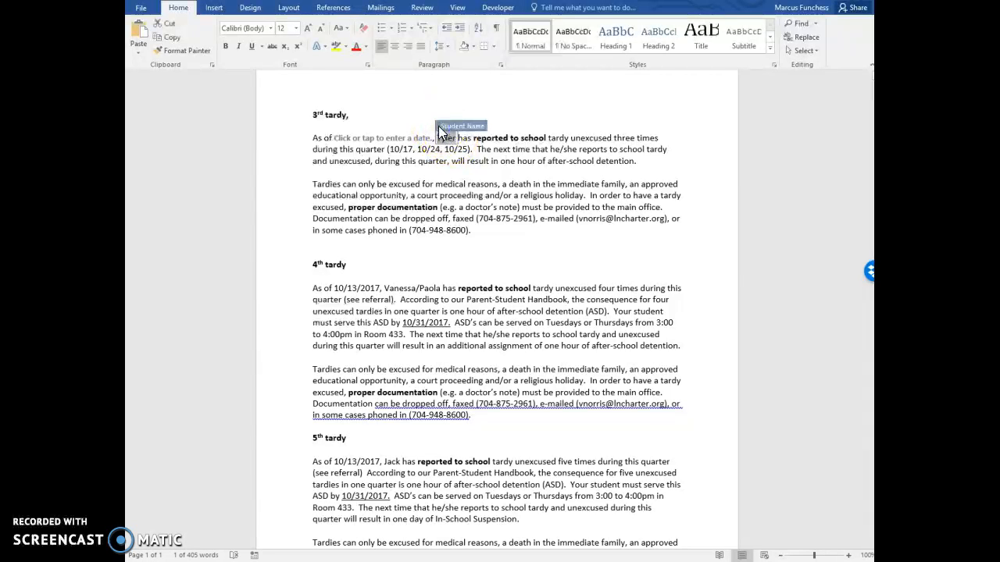
{"action": "key", "text": "Delete"}
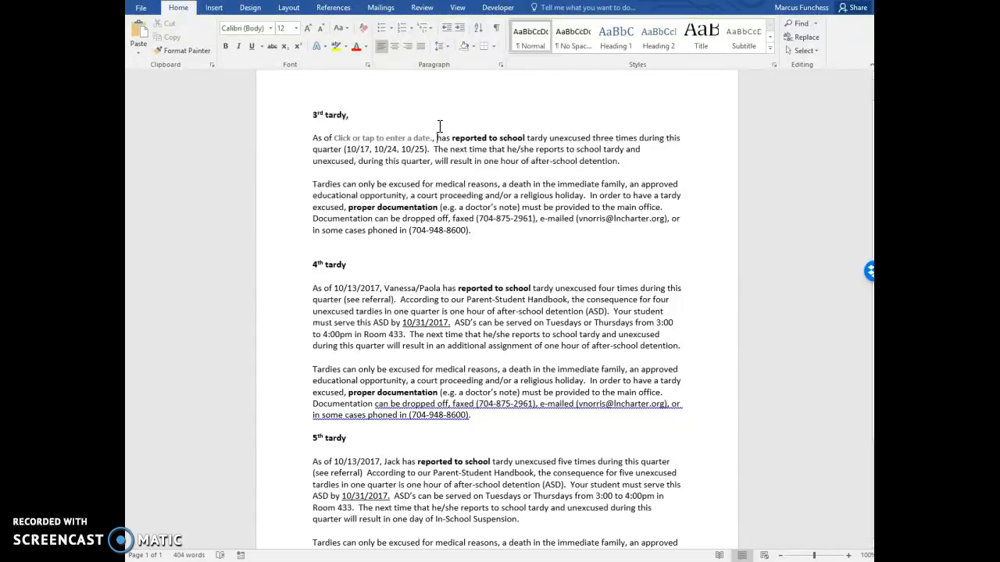
{"action": "left_click", "coordinate": [497, 8]}
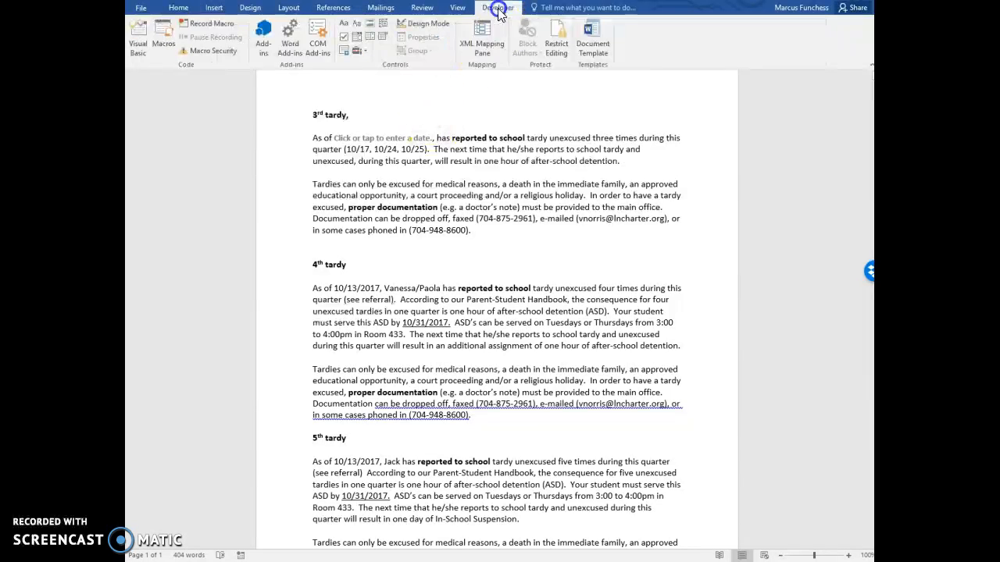
{"action": "left_click", "coordinate": [354, 28]}
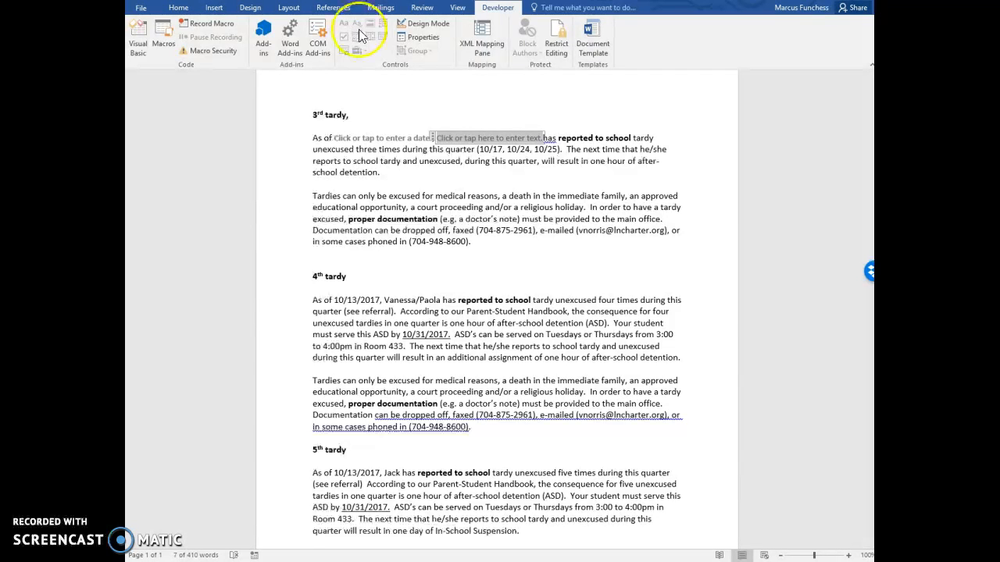
Give the new plain text control in the 3rd tardy paragraph the title "Student Name" and make it bold
{"action": "left_click", "coordinate": [435, 138]}
{"action": "left_click", "coordinate": [422, 40]}
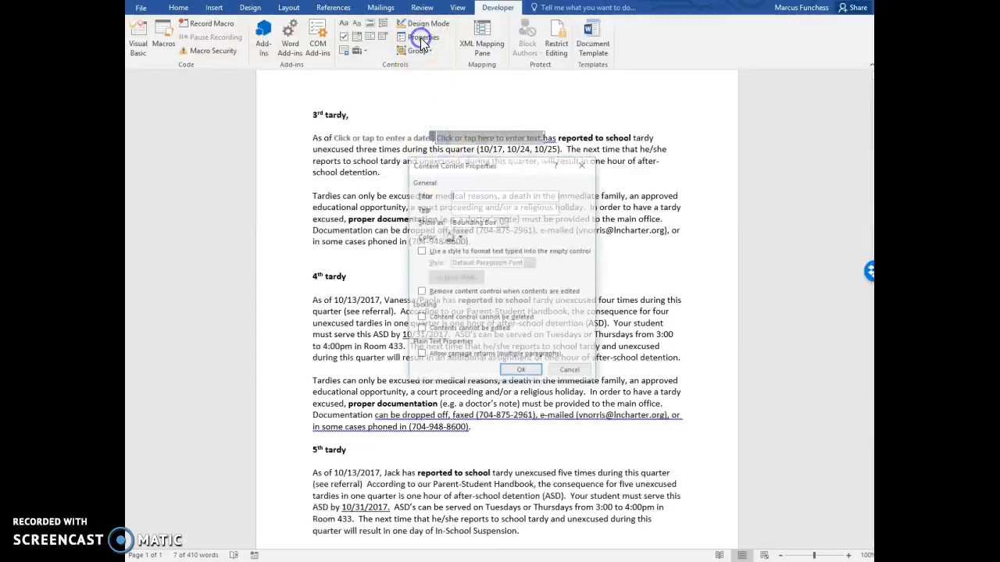
{"action": "type", "text": "Student Name"}
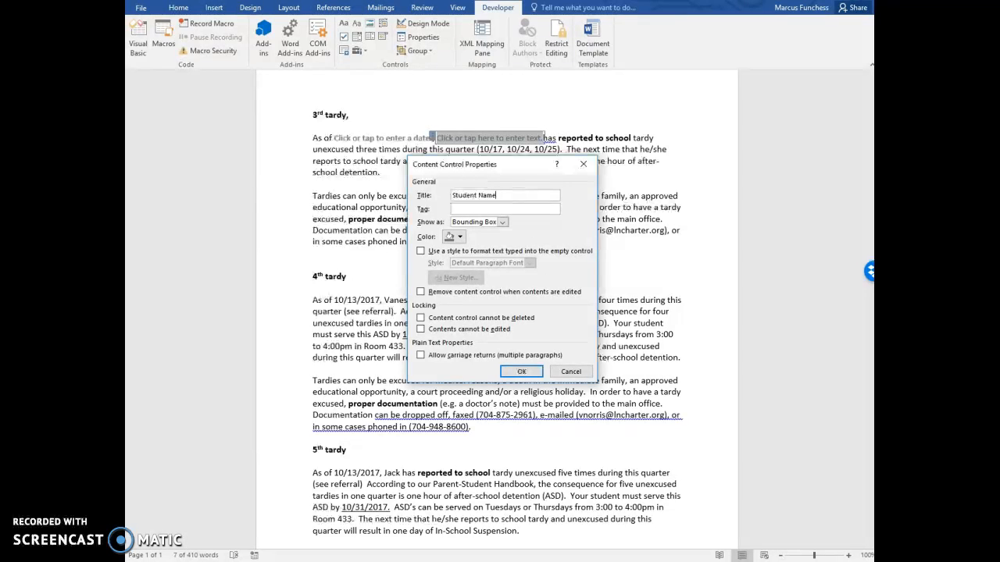
{"action": "key", "text": "Return"}
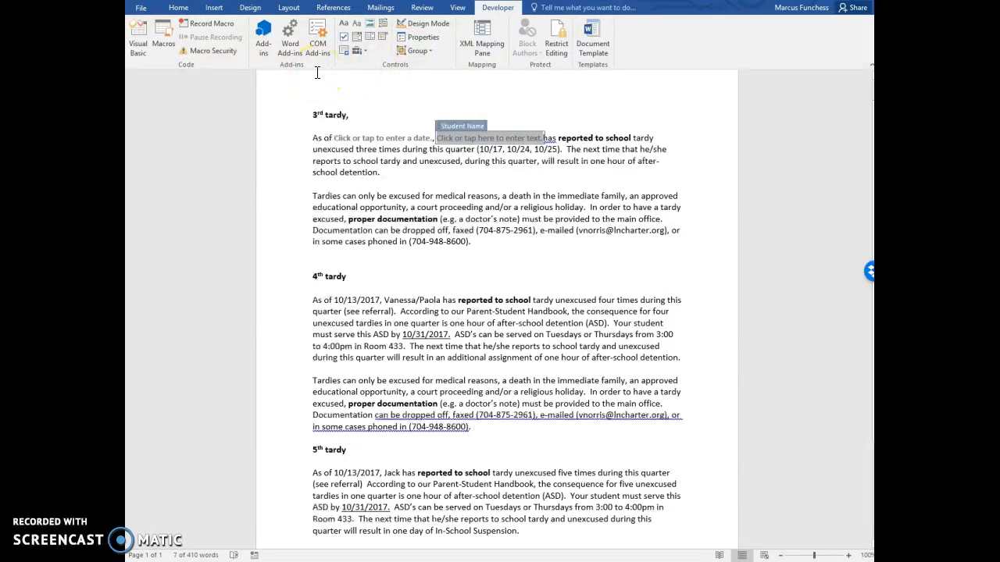
{"action": "key", "text": "ctrl+h"}
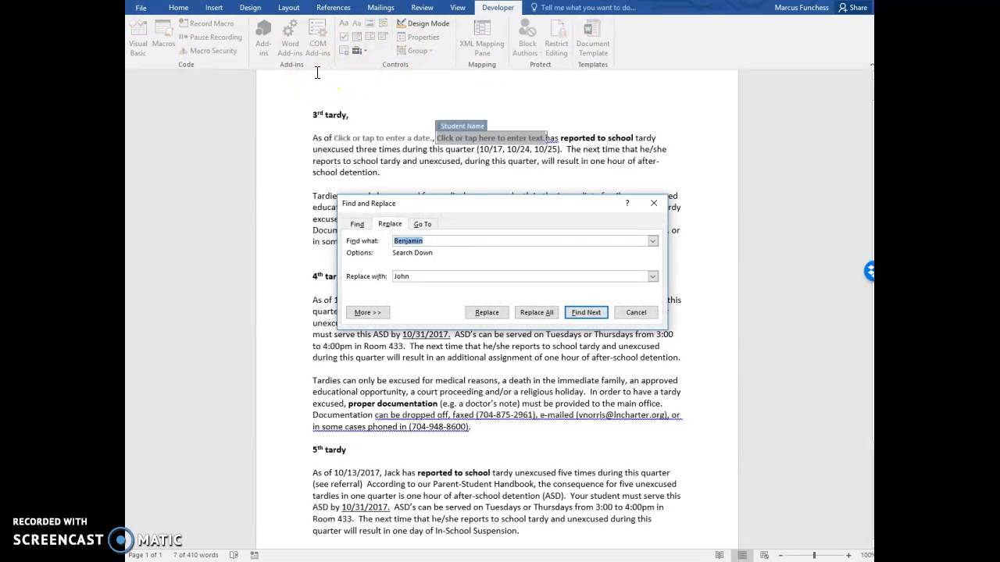
{"action": "left_click", "coordinate": [633, 315]}
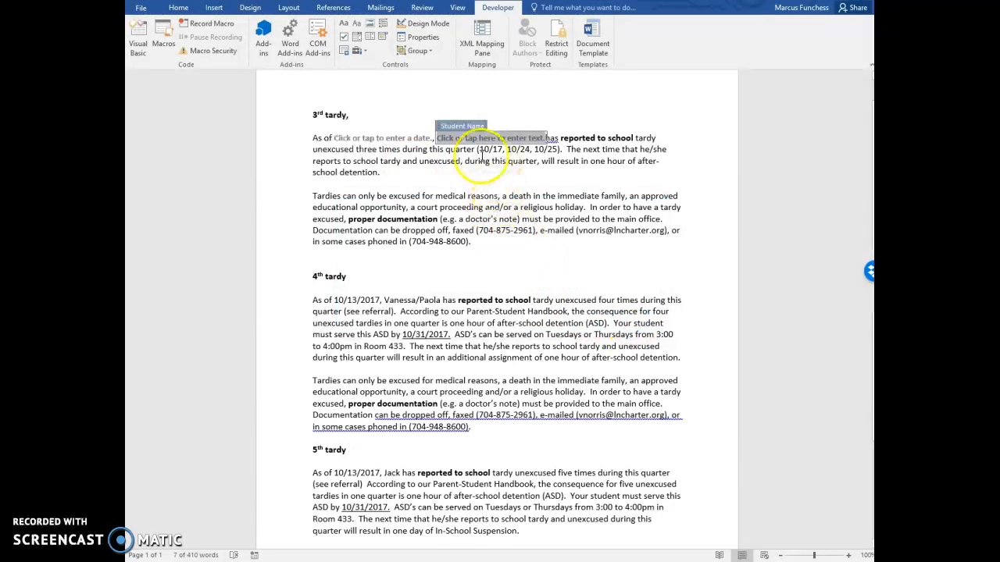
{"action": "left_click", "coordinate": [560, 167]}
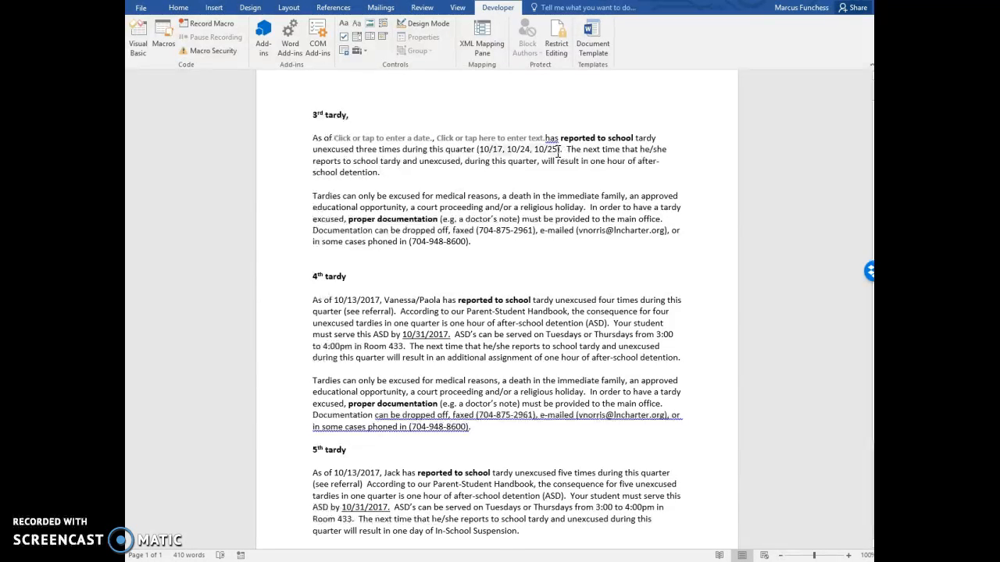
Replace the Tardy Dates control inside the parentheses of the 3rd tardy paragraph with a new plain text content control
{"action": "left_click", "coordinate": [558, 150]}
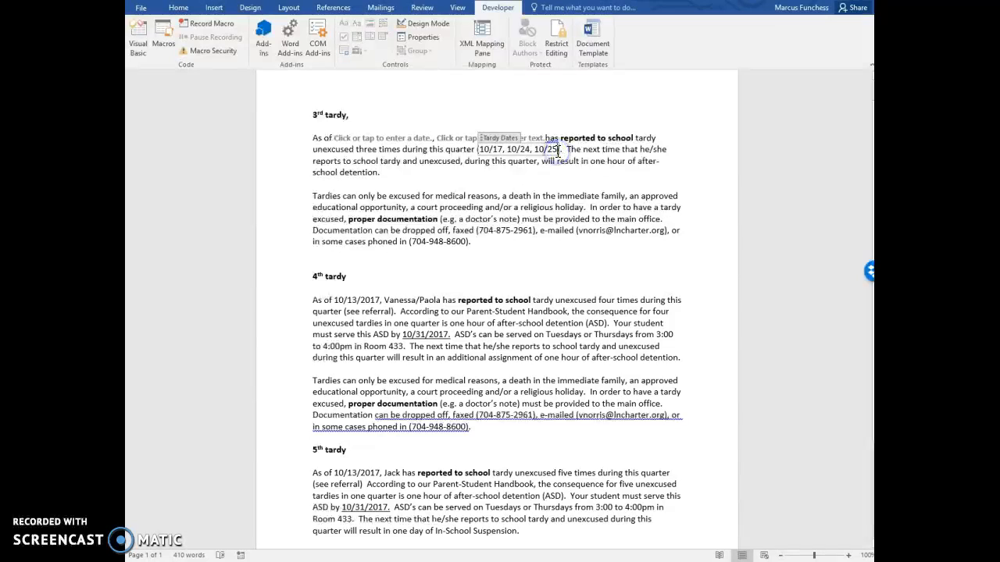
{"action": "left_click", "coordinate": [538, 150]}
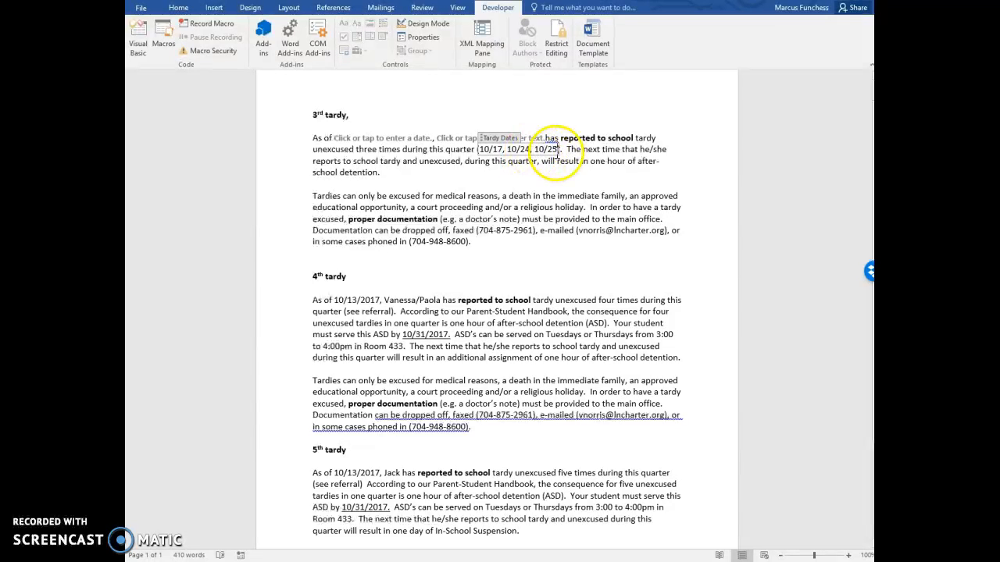
{"action": "left_click", "coordinate": [480, 137]}
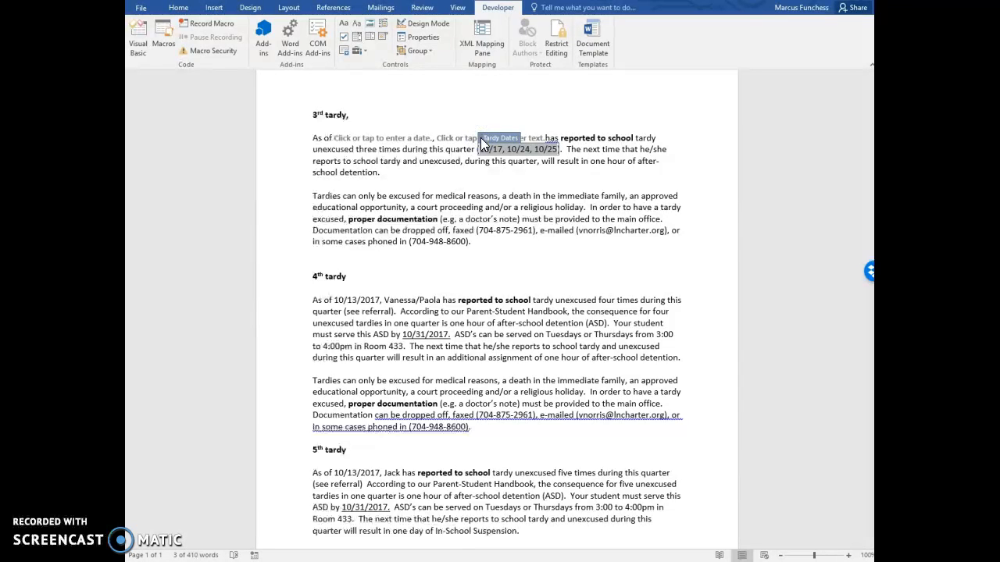
{"action": "key", "text": "Delete"}
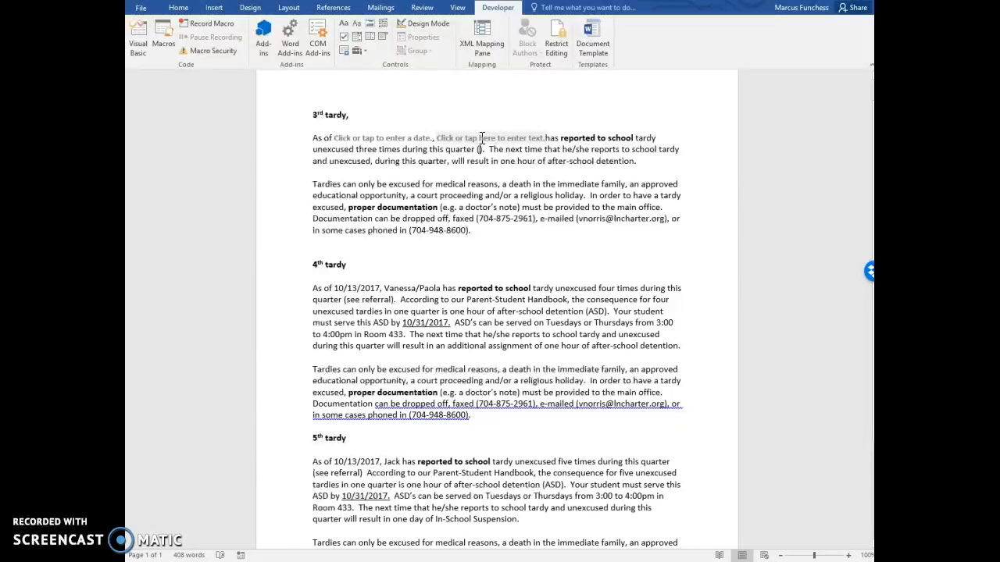
{"action": "left_click", "coordinate": [357, 31]}
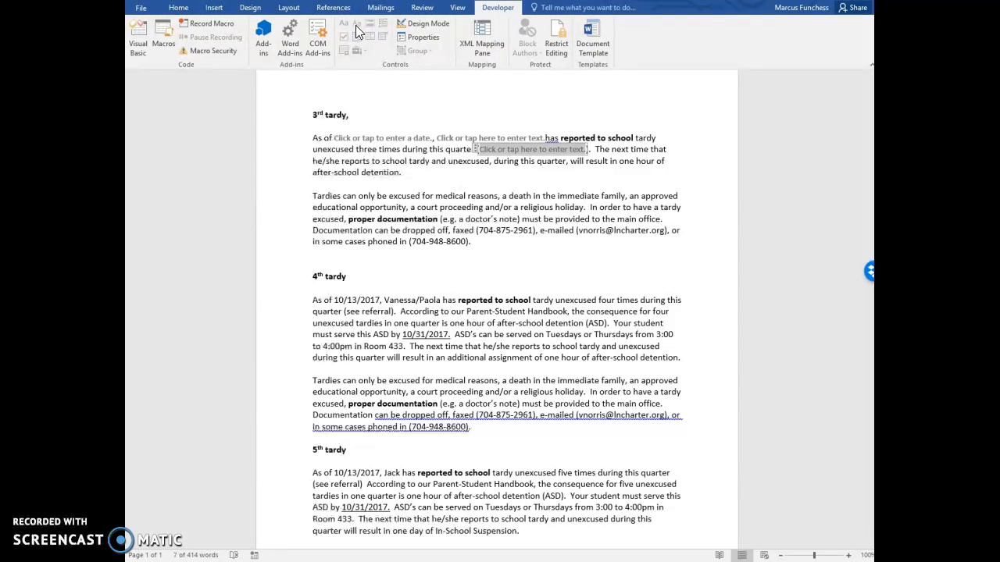
Insert a space between the Student Name control and the word "has" in the 3rd tardy paragraph
{"action": "left_click", "coordinate": [577, 175]}
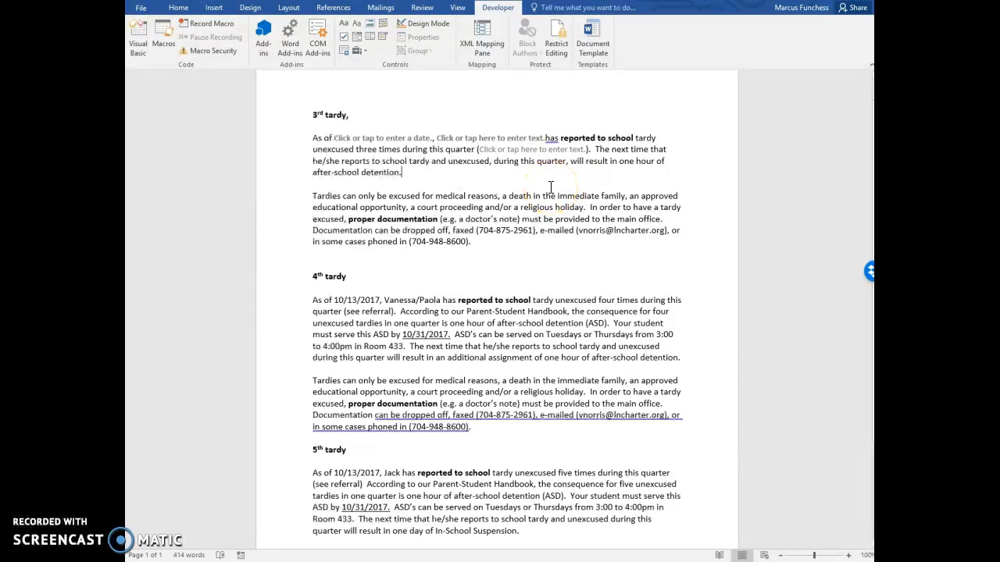
{"action": "left_click", "coordinate": [545, 142]}
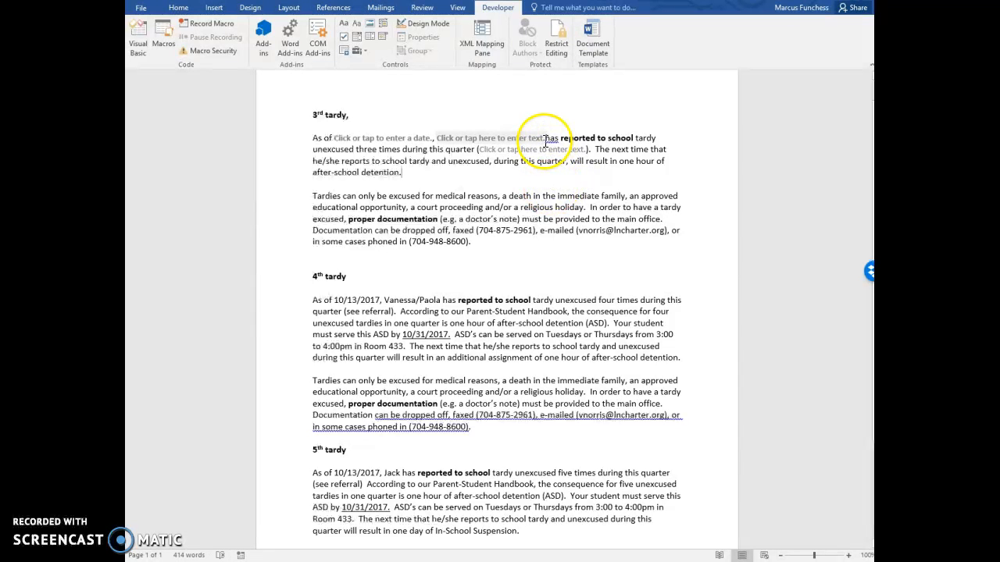
{"action": "left_click", "coordinate": [545, 141]}
{"action": "key", "text": "Right"}
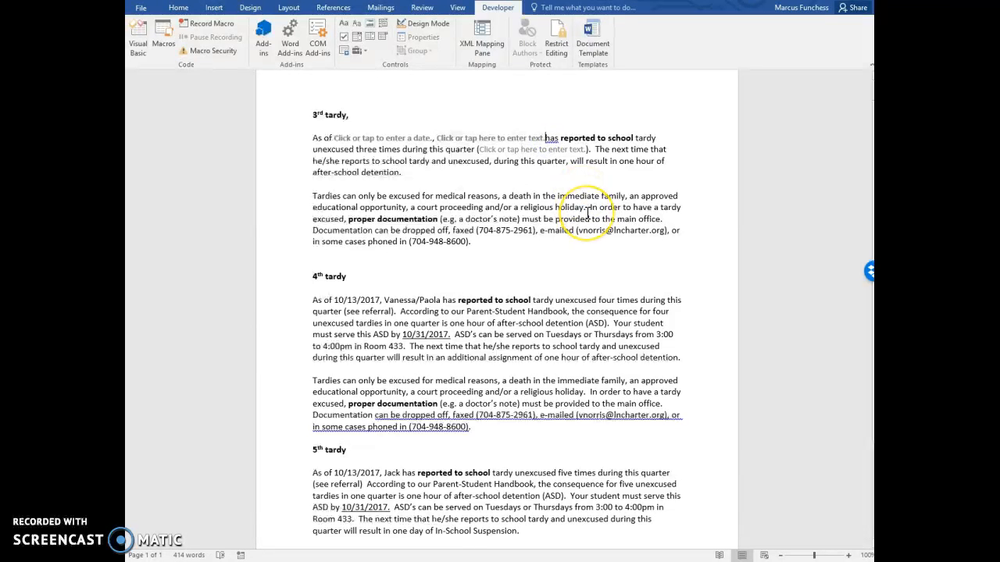
{"action": "key", "text": "Left"}
{"action": "key", "text": "Right"}
{"action": "key", "text": "Left"}
{"action": "key", "text": "Right"}
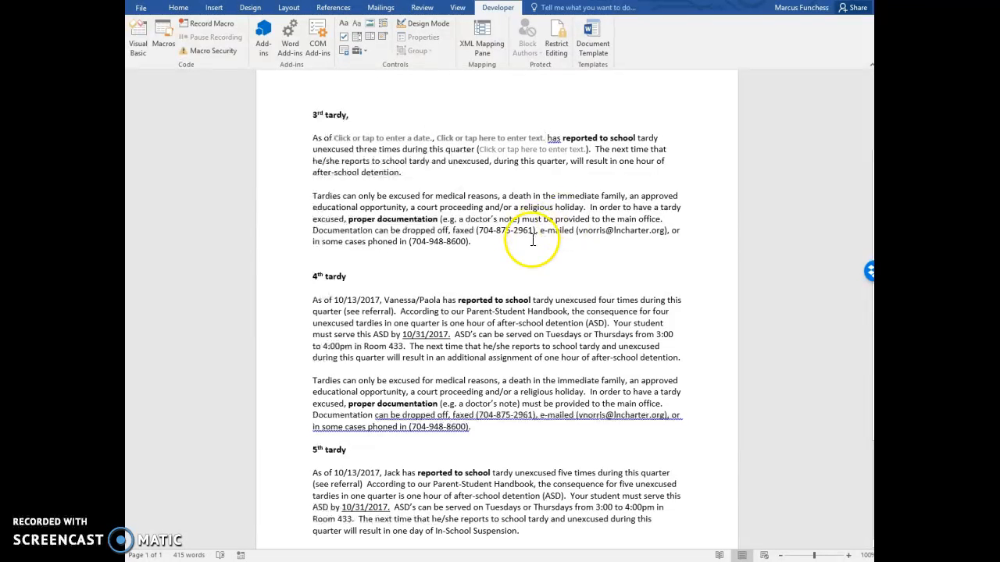
Title the new text control inside the parentheses of the 3rd tardy paragraph "Tardy Dates" and make it bold
{"action": "left_click", "coordinate": [536, 149]}
{"action": "left_click", "coordinate": [474, 146]}
{"action": "left_click", "coordinate": [435, 45]}
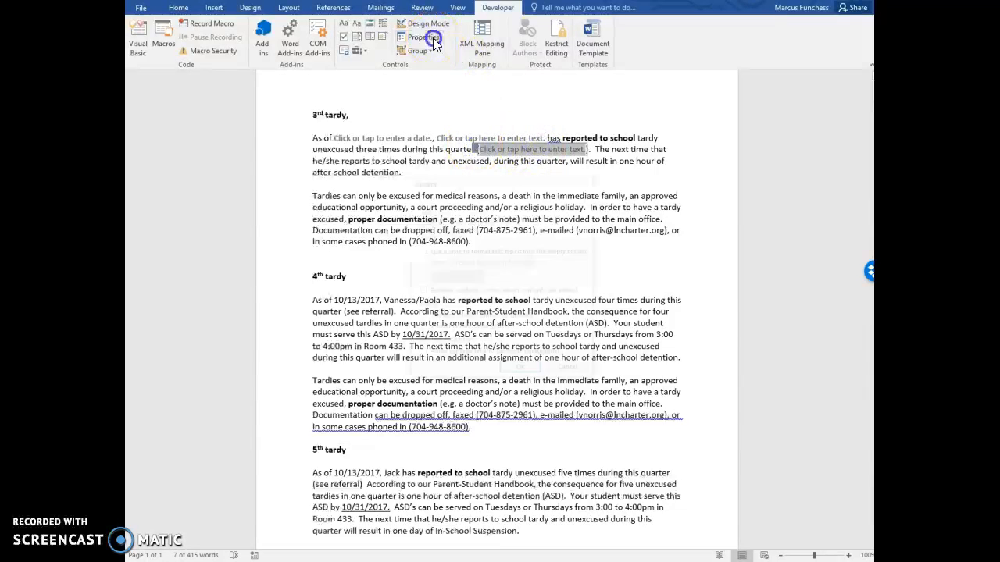
{"action": "type", "text": "Tardy Dates"}
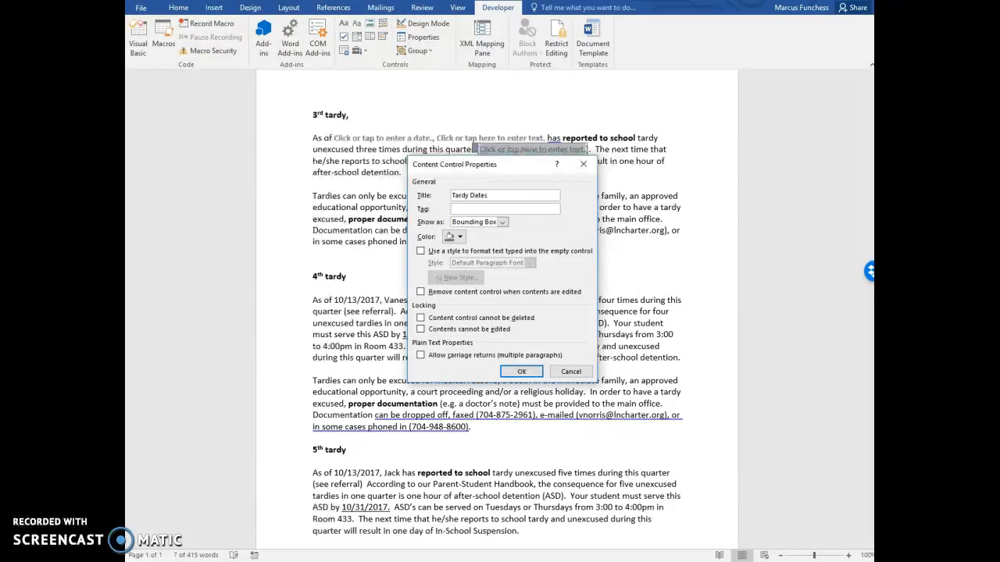
{"action": "left_click", "coordinate": [515, 376]}
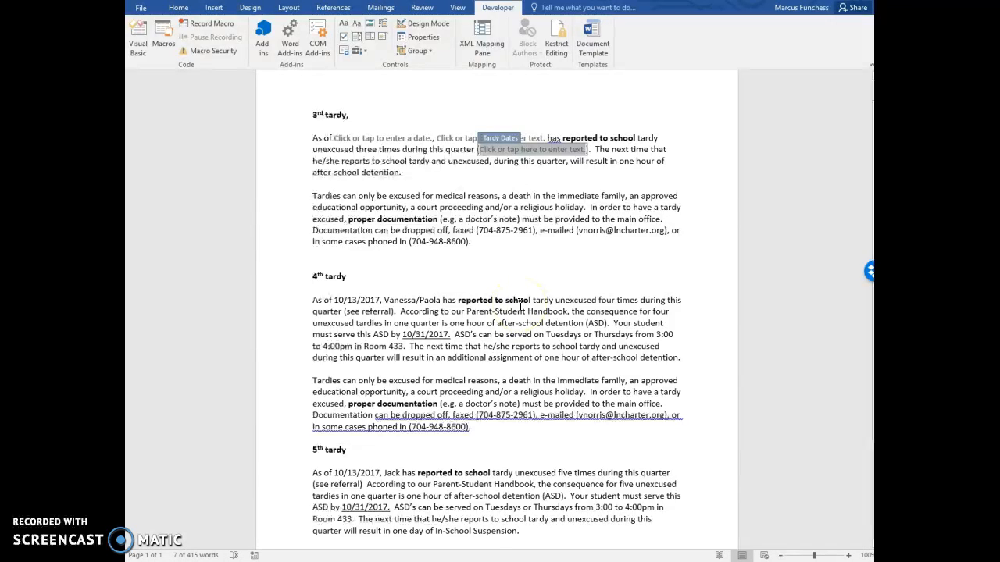
{"action": "key", "text": "ctrl+b"}
{"action": "left_click", "coordinate": [535, 257]}
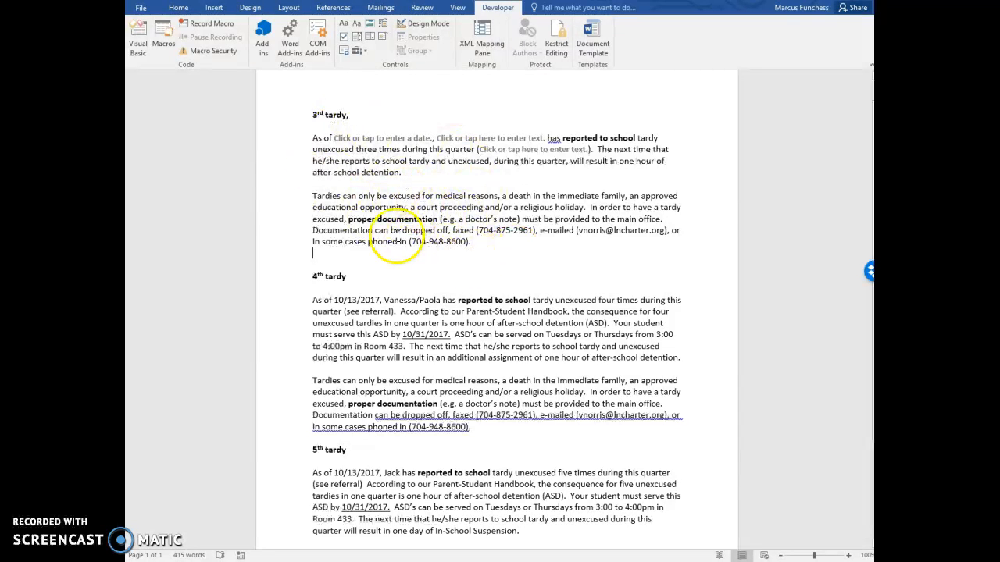
Copy both paragraphs of the 3rd tardy statement, leaving out the heading
{"action": "left_click", "coordinate": [471, 242]}
{"action": "left_click_drag", "start_coordinate": [458, 242], "coordinate": [312, 139]}
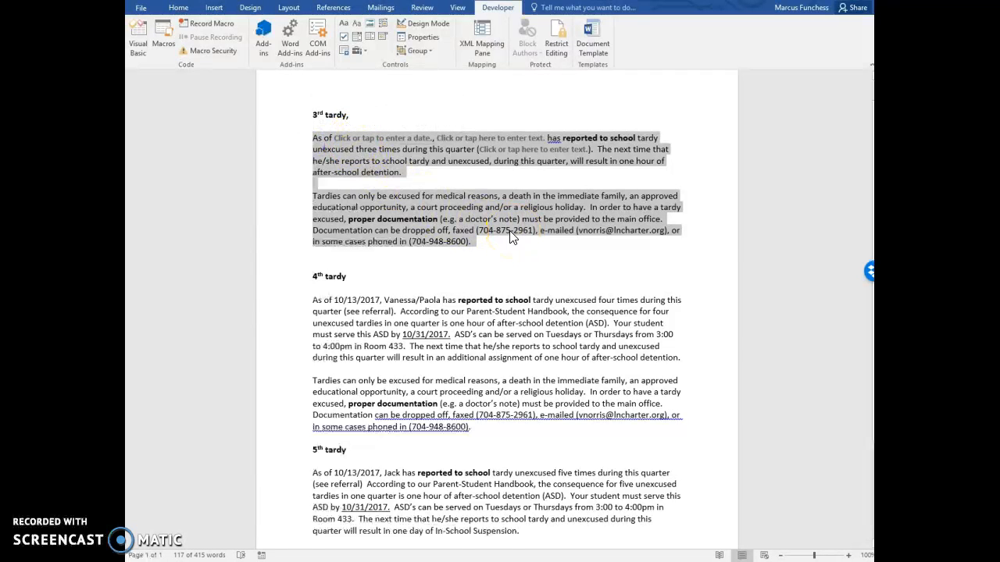
{"action": "right_click", "coordinate": [368, 160]}
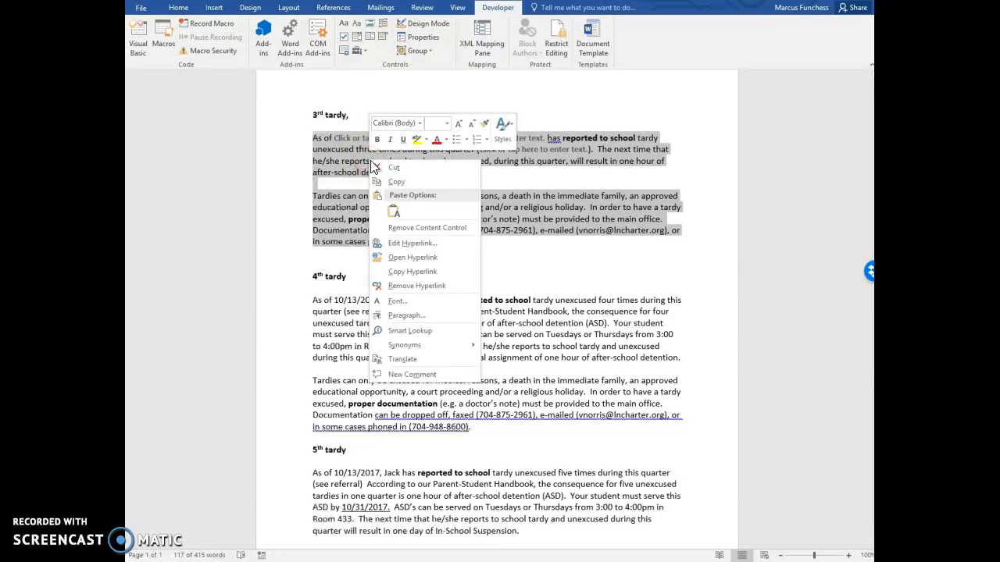
{"action": "left_click", "coordinate": [381, 183]}
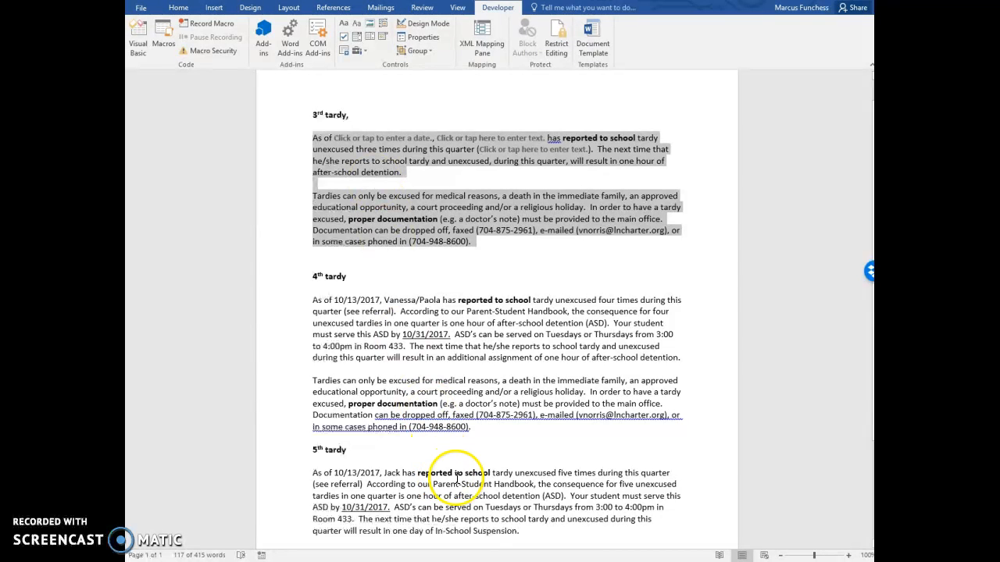
Switch to the blank Outlook message and paste the copied 3rd tardy statement above the signature
{"action": "mouse_move", "coordinate": [512, 556]}
{"action": "left_click", "coordinate": [509, 522]}
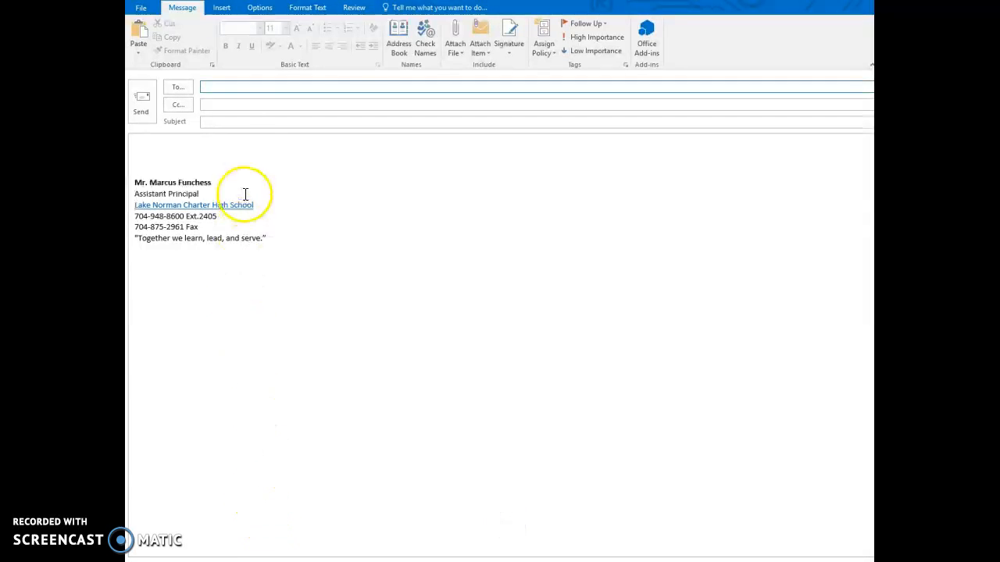
{"action": "left_click", "coordinate": [228, 143]}
{"action": "right_click", "coordinate": [168, 144]}
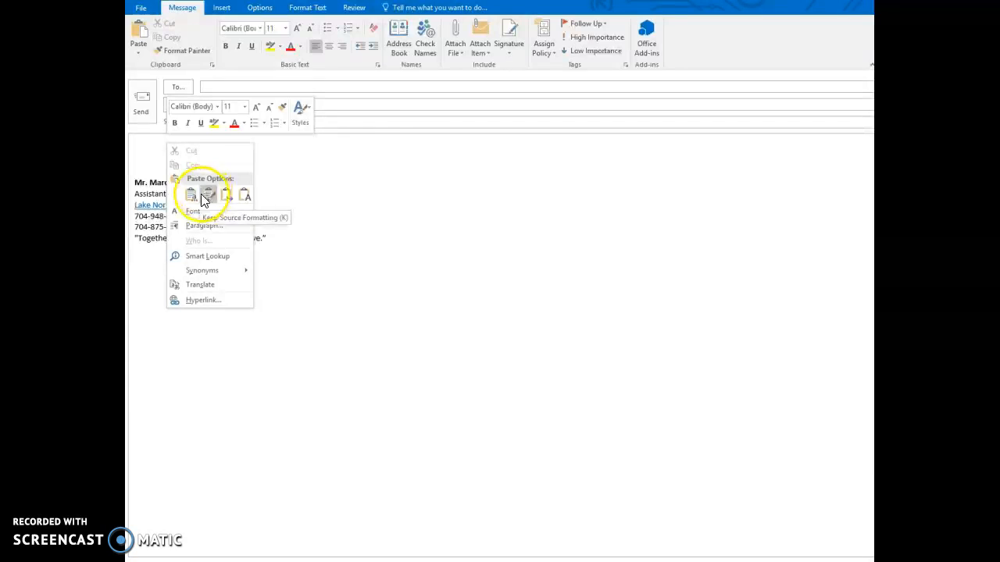
{"action": "left_click", "coordinate": [192, 194]}
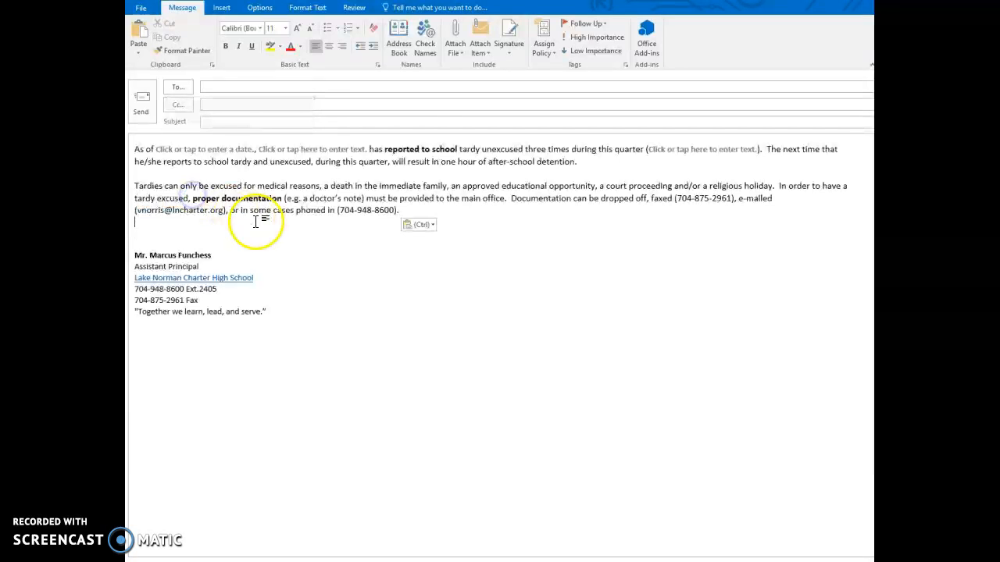
Delete one blank line between the pasted statement and the signature
{"action": "key", "text": "Up"}
{"action": "key", "text": "Up"}
{"action": "key", "text": "Up"}
{"action": "key", "text": "Down"}
{"action": "key", "text": "Down"}
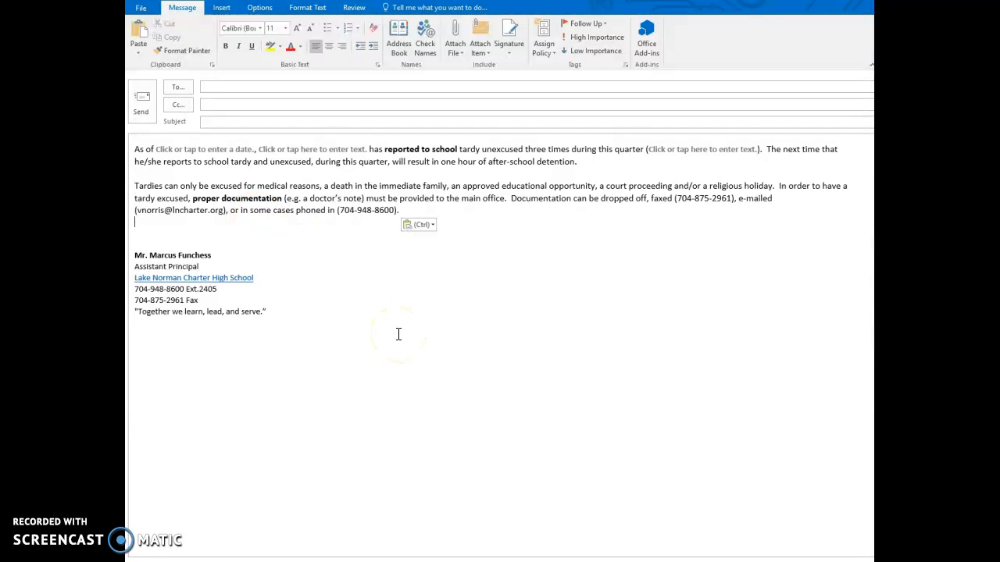
{"action": "key", "text": "Delete"}
Add the greeting "Good Afternoon," on its own line above the pasted statement and indent the statement's first line
{"action": "key", "text": "Up"}
{"action": "key", "text": "Up"}
{"action": "key", "text": "Up"}
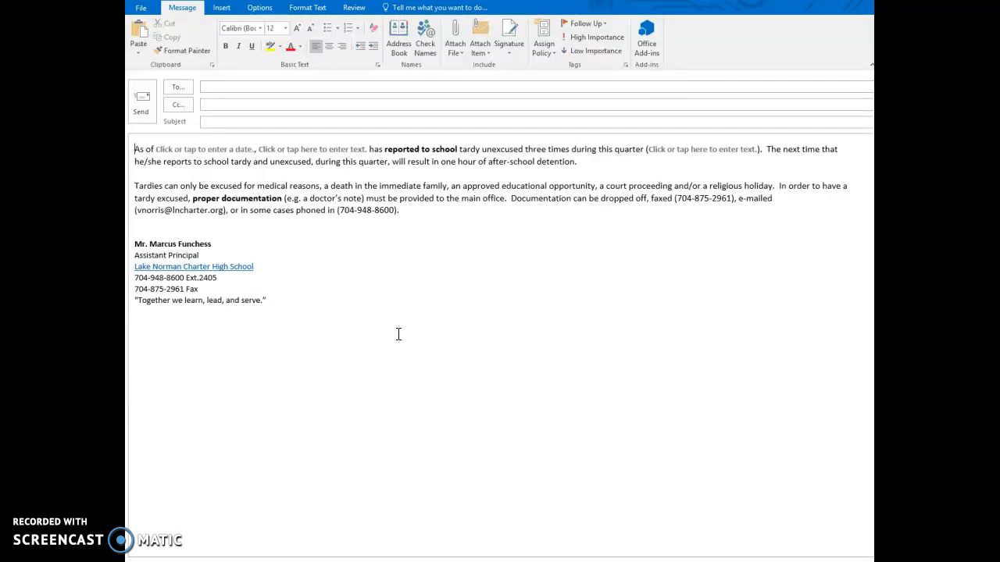
{"action": "type", "text": "Good Afternoon,"}
{"action": "key", "text": "Return"}
{"action": "key", "text": "Tab"}
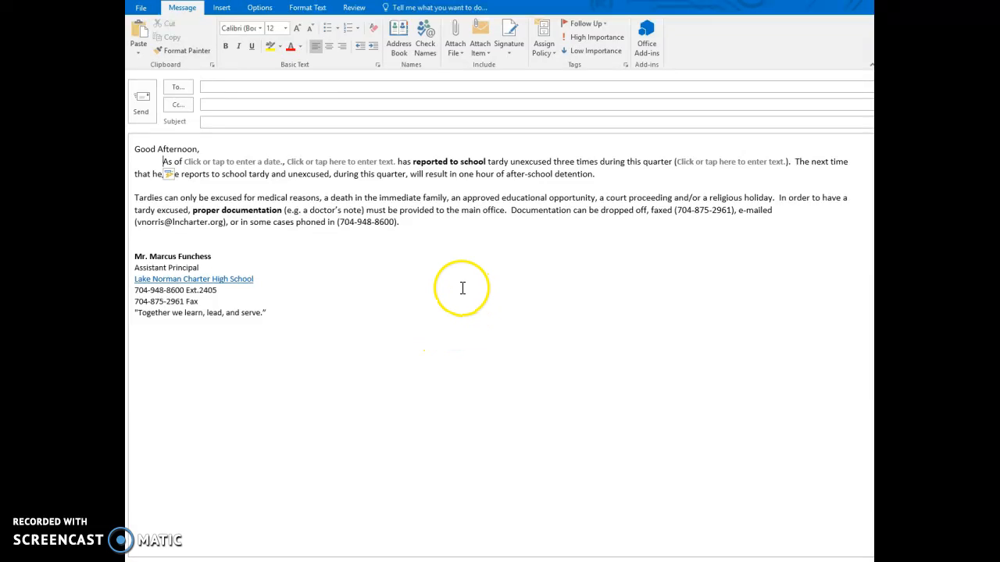
Set the message subject to "3rd Tardy"
{"action": "left_click", "coordinate": [313, 123]}
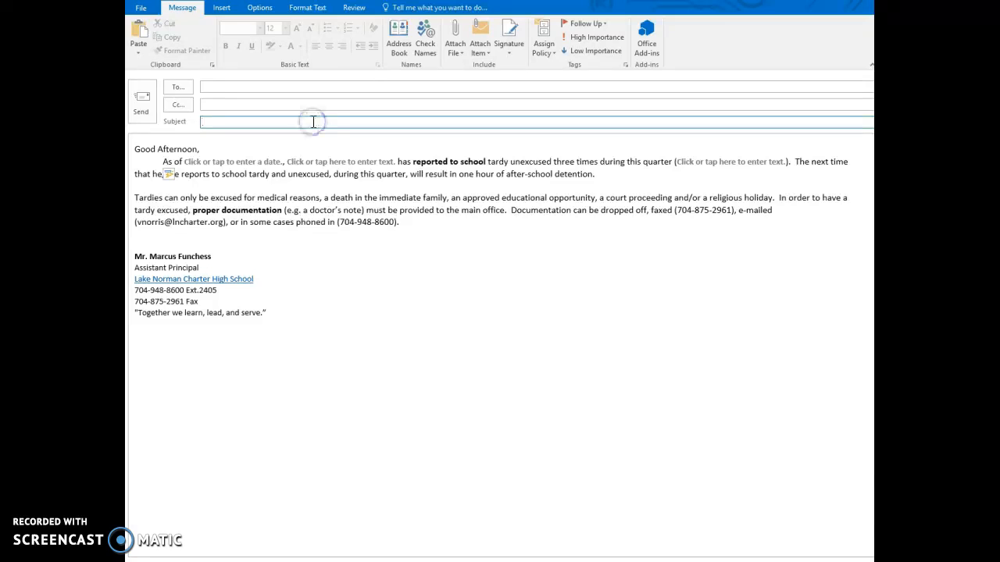
{"action": "type", "text": "3rd Tardy"}
{"action": "left_click", "coordinate": [347, 108]}
{"action": "left_click", "coordinate": [347, 122]}
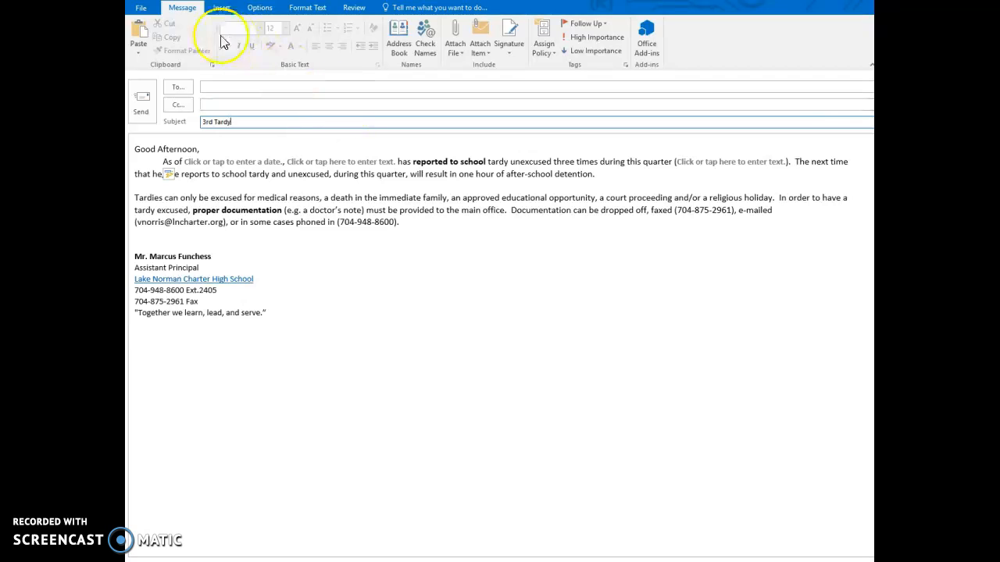
Save the message as an Outlook Template named "3rd Tardy" in the Templates folder, overwriting the existing file
{"action": "left_click", "coordinate": [141, 9]}
{"action": "left_click", "coordinate": [151, 82]}
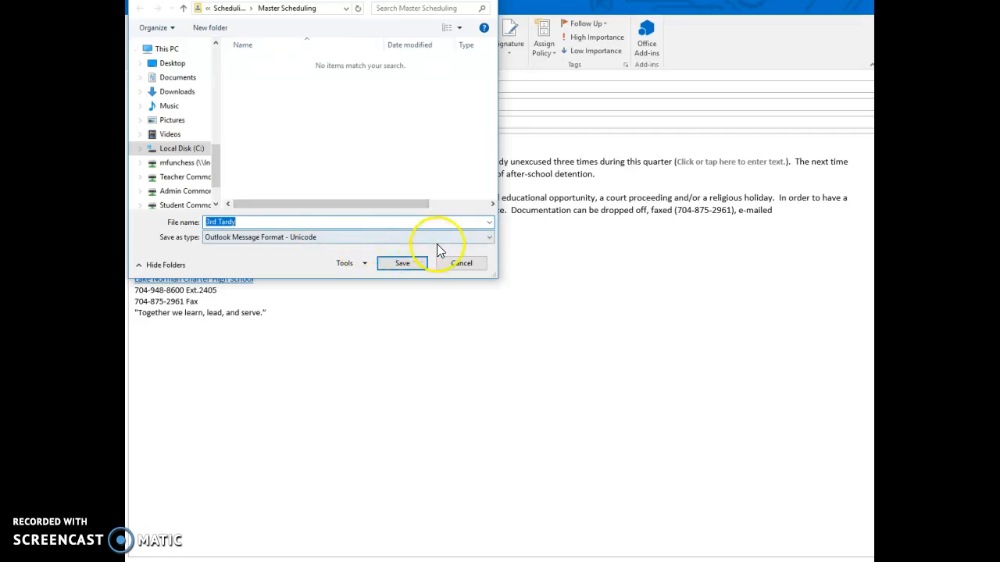
{"action": "left_click", "coordinate": [489, 239]}
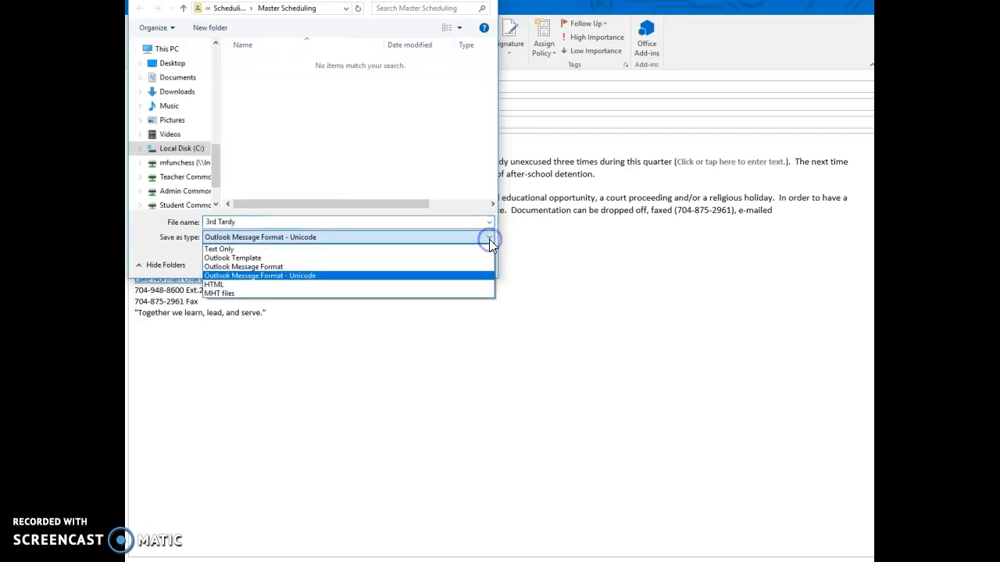
{"action": "left_click", "coordinate": [255, 258]}
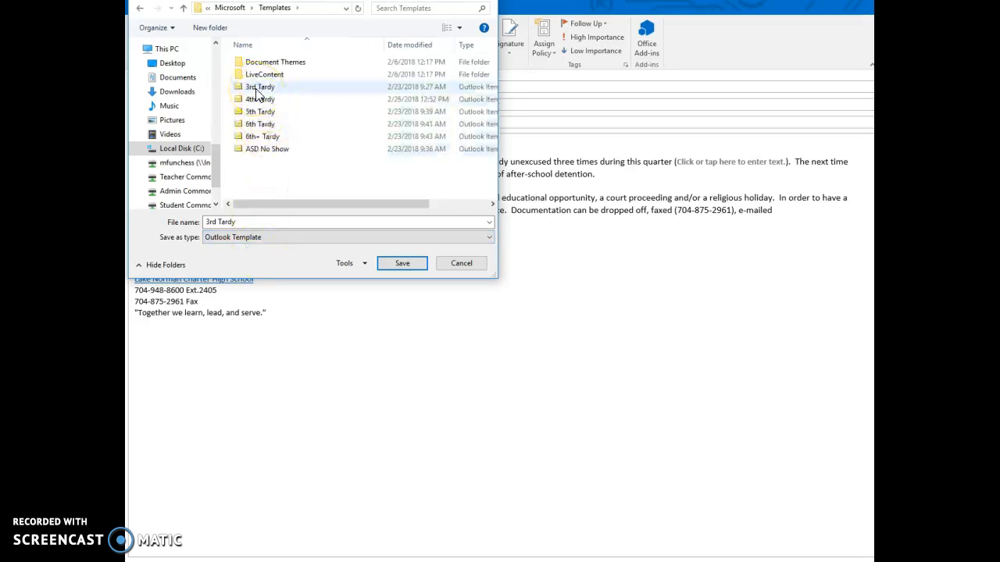
{"action": "left_click", "coordinate": [402, 264]}
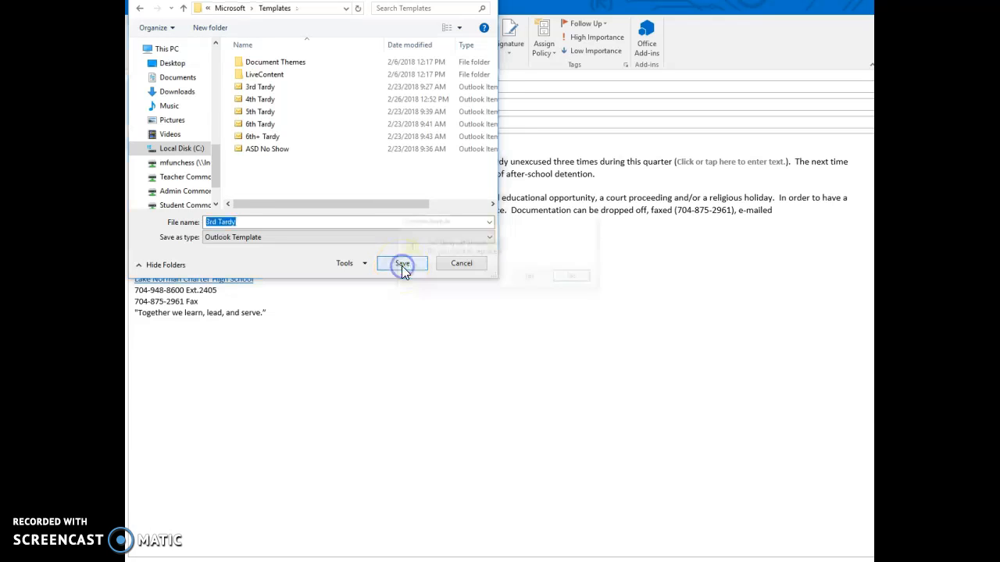
{"action": "left_click", "coordinate": [544, 278]}
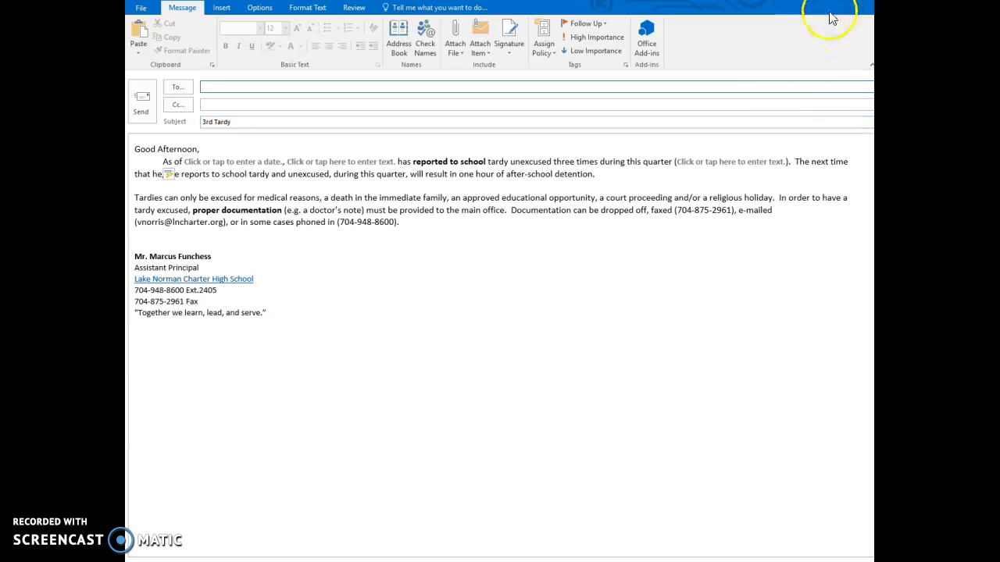
Close the "3rd Tardy" message without saving the changes and switch to the Outlook mailbox window
{"action": "left_click", "coordinate": [870, 2]}
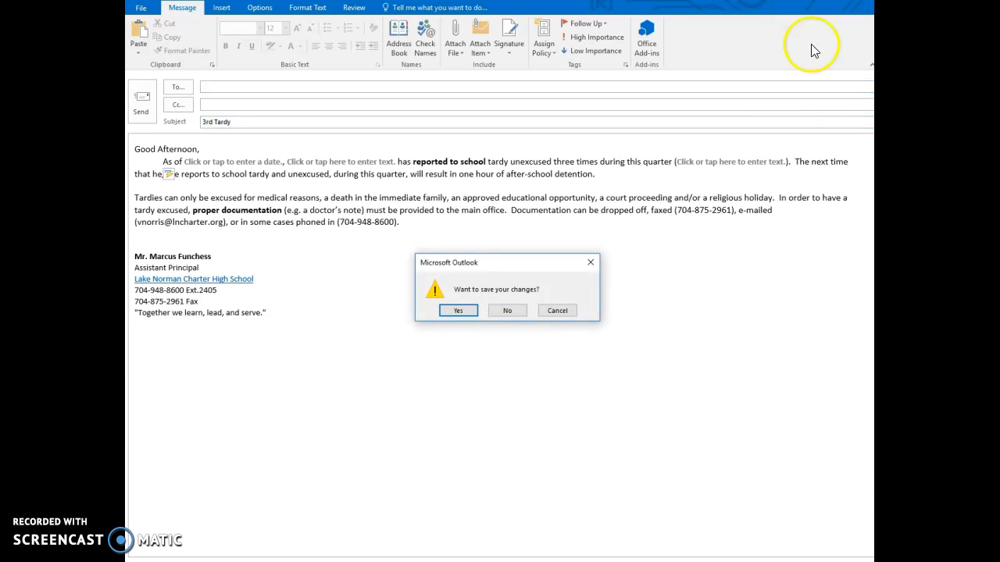
{"action": "left_click", "coordinate": [506, 311]}
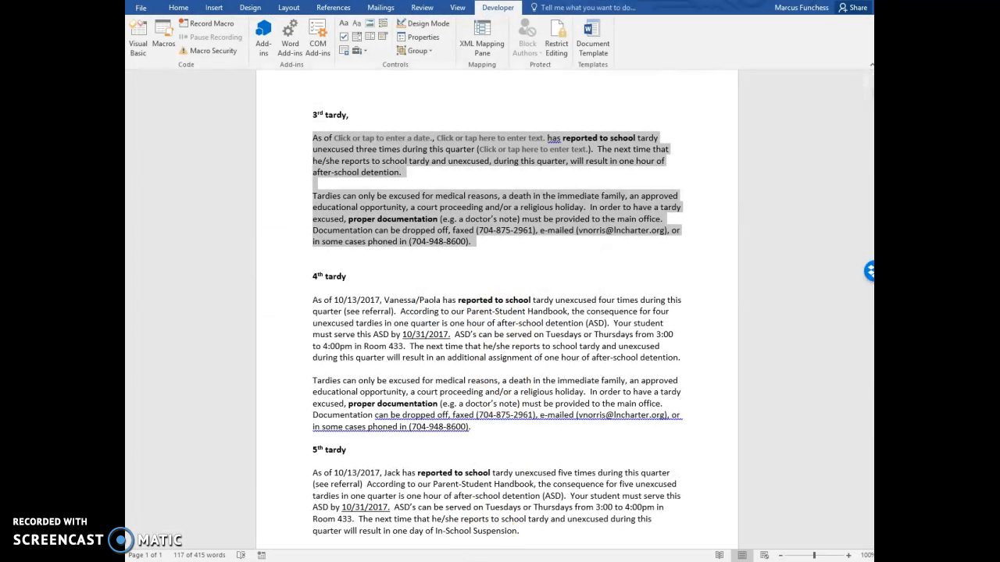
{"action": "left_click", "coordinate": [461, 561]}
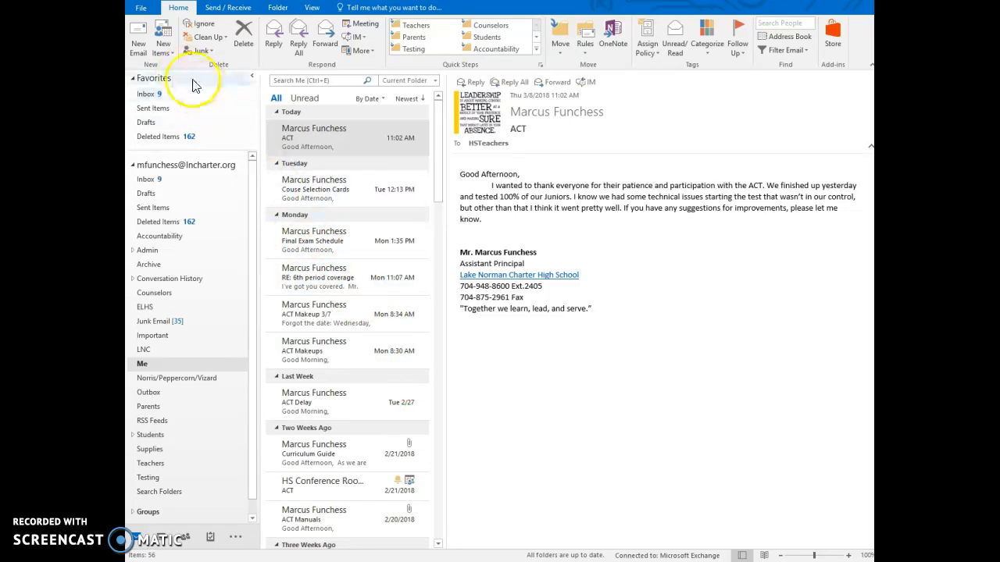
Create a new message from the "3rd Tardy" form in User Templates in File System
{"action": "left_click", "coordinate": [164, 48]}
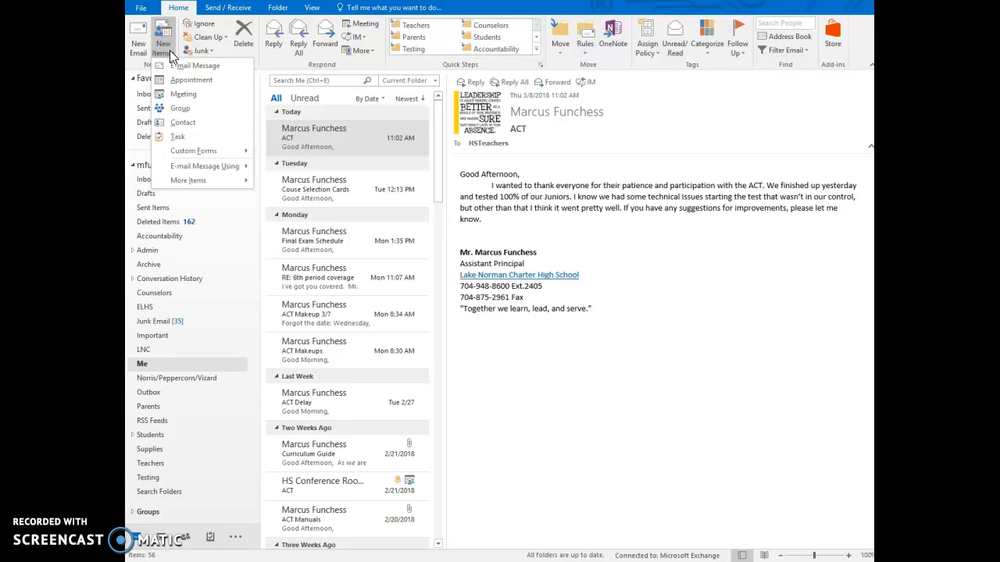
{"action": "mouse_move", "coordinate": [186, 156]}
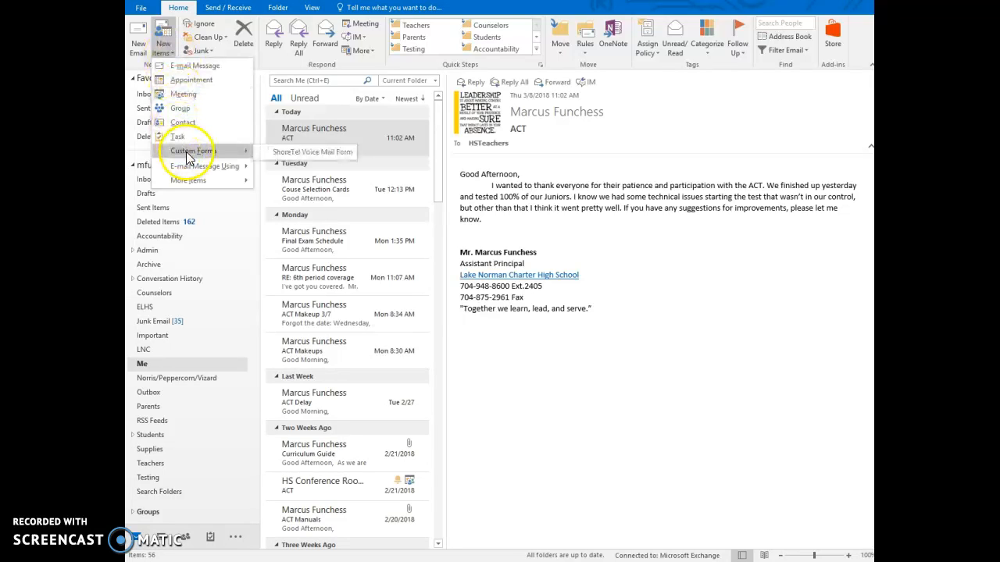
{"action": "mouse_move", "coordinate": [190, 180]}
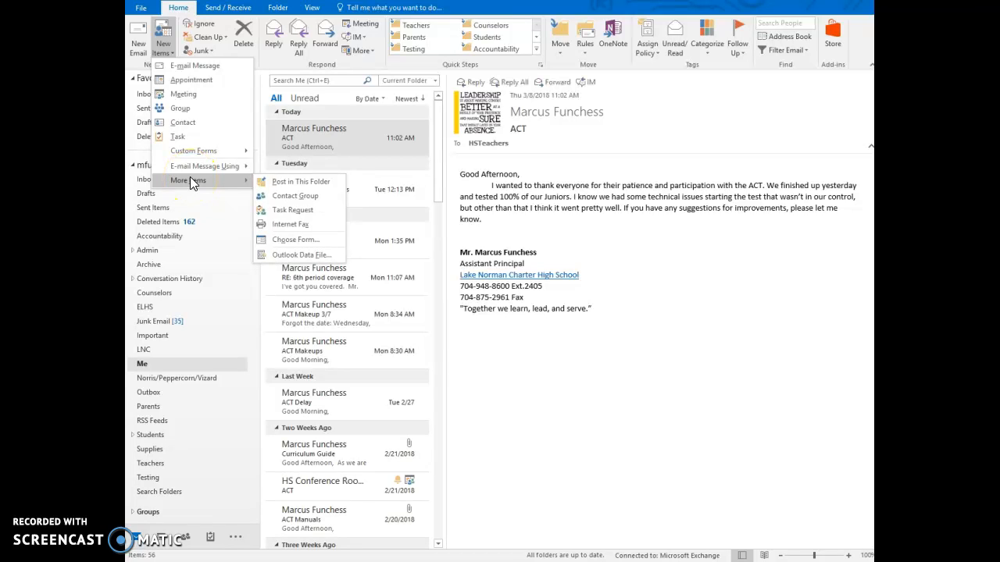
{"action": "left_click", "coordinate": [288, 242]}
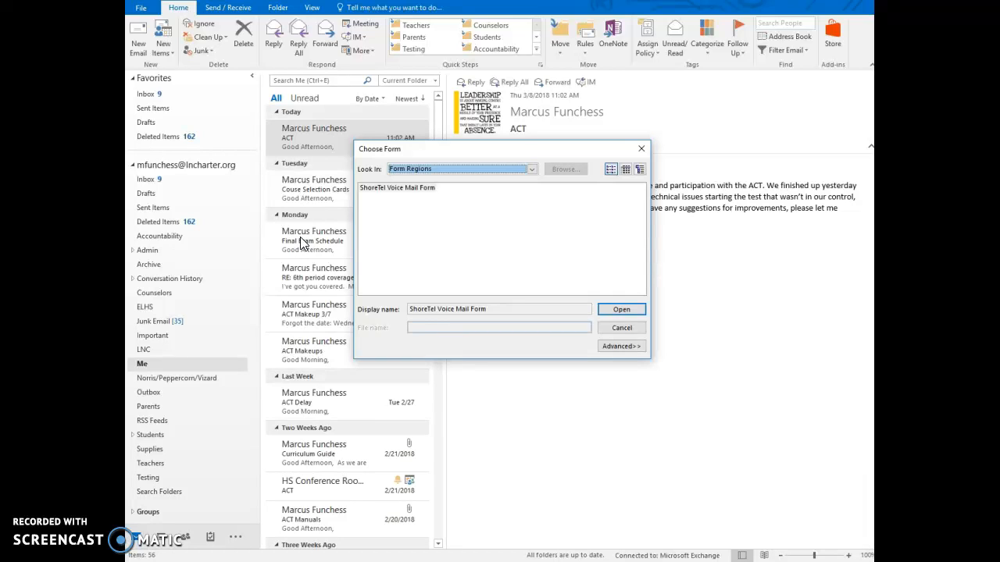
{"action": "left_click", "coordinate": [531, 170]}
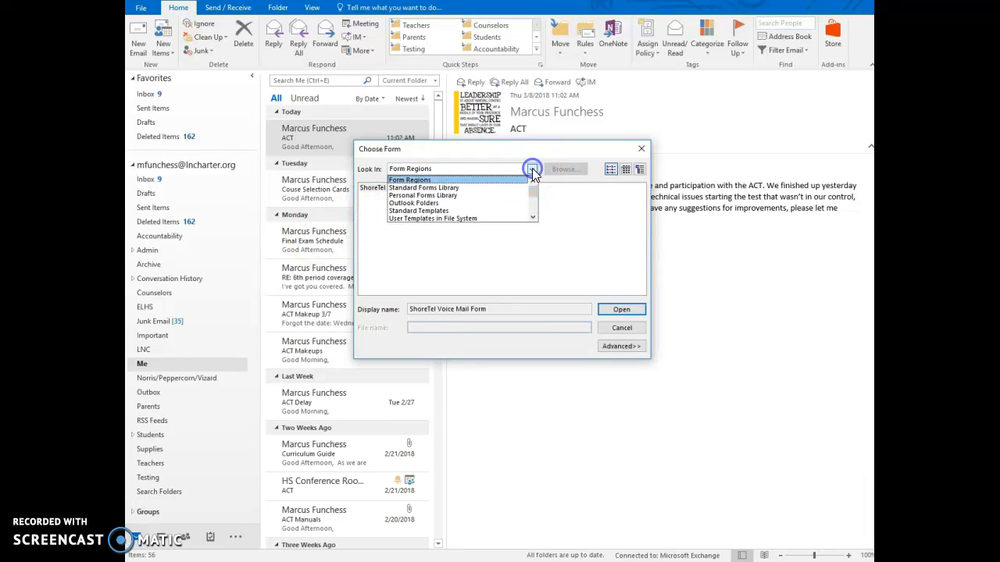
{"action": "left_click", "coordinate": [488, 218]}
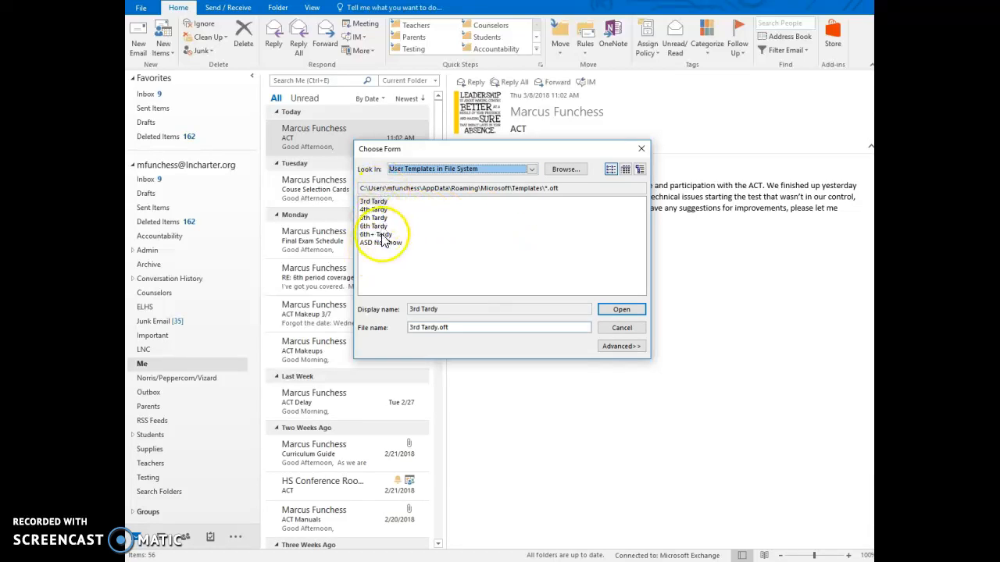
{"action": "left_click", "coordinate": [376, 203]}
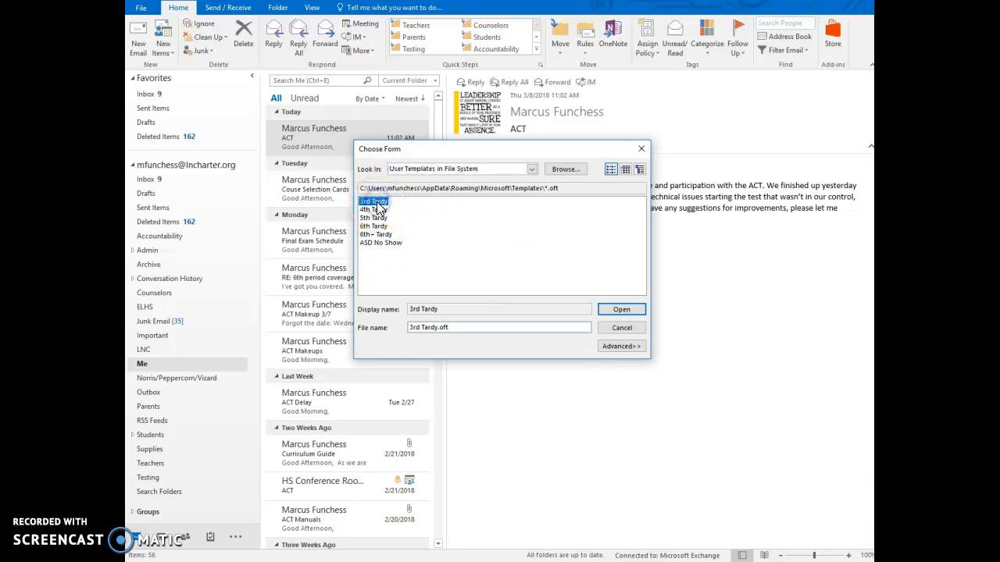
{"action": "left_click", "coordinate": [625, 309]}
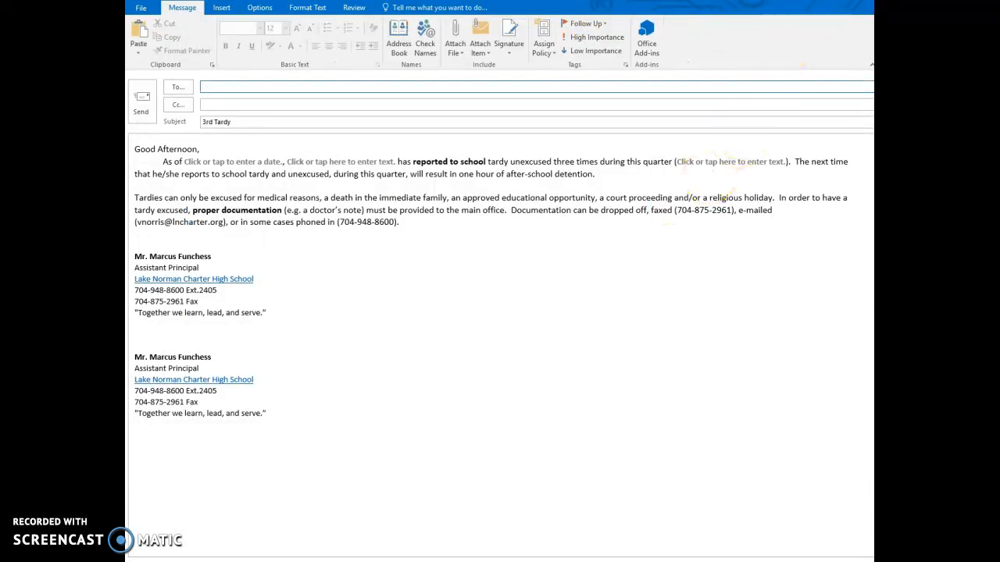
Restore the message window to a smaller size over the mailbox and set the Today's Date control to 3/8/2018
{"action": "left_click", "coordinate": [838, 0]}
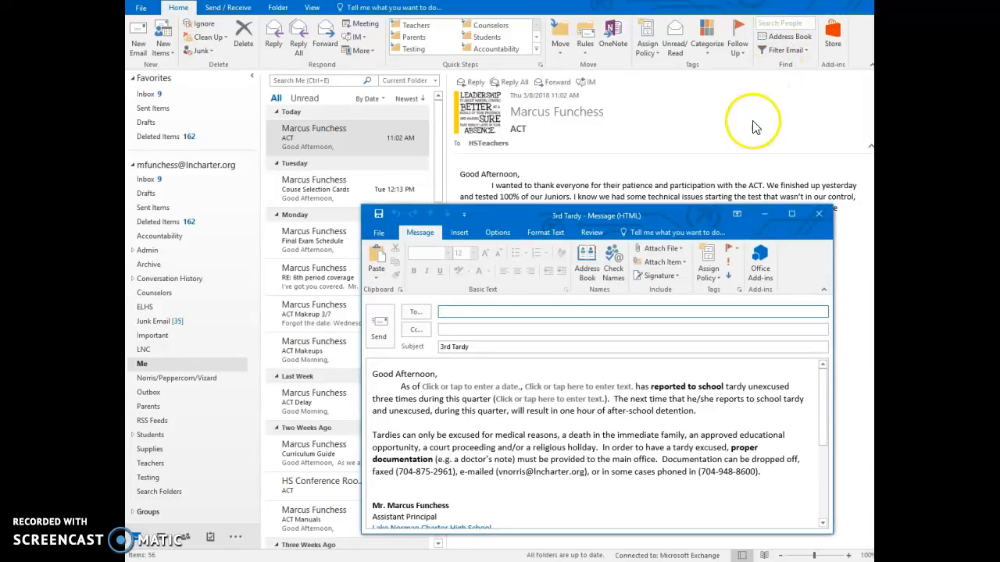
{"action": "left_click_drag", "start_coordinate": [601, 220], "coordinate": [498, 117]}
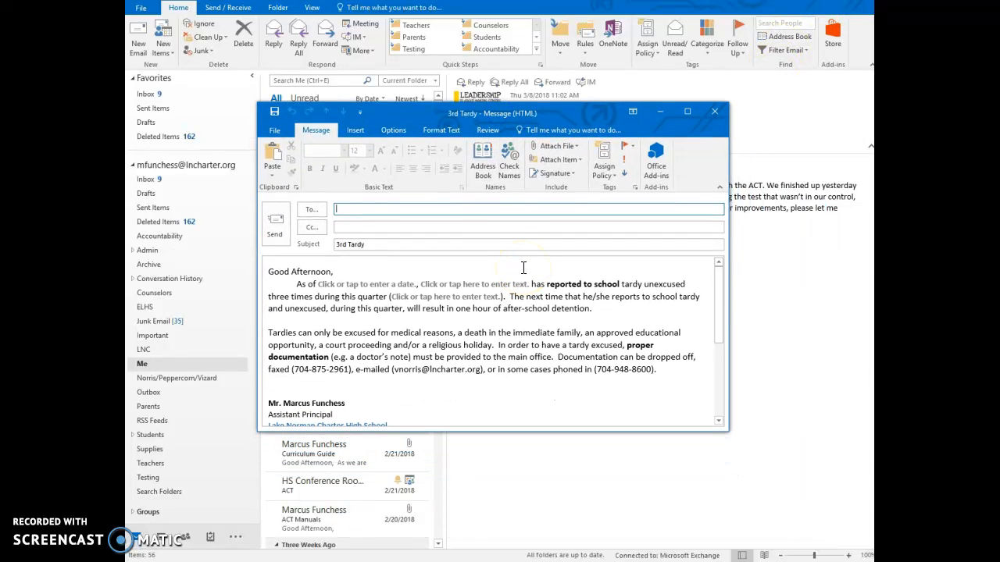
{"action": "left_click", "coordinate": [401, 285]}
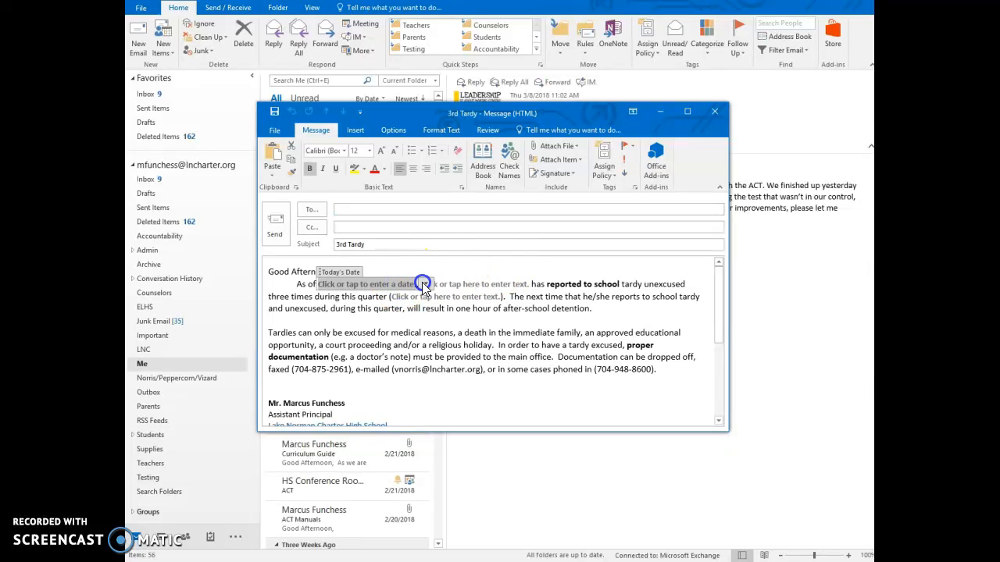
{"action": "left_click", "coordinate": [422, 286]}
{"action": "left_click", "coordinate": [378, 380]}
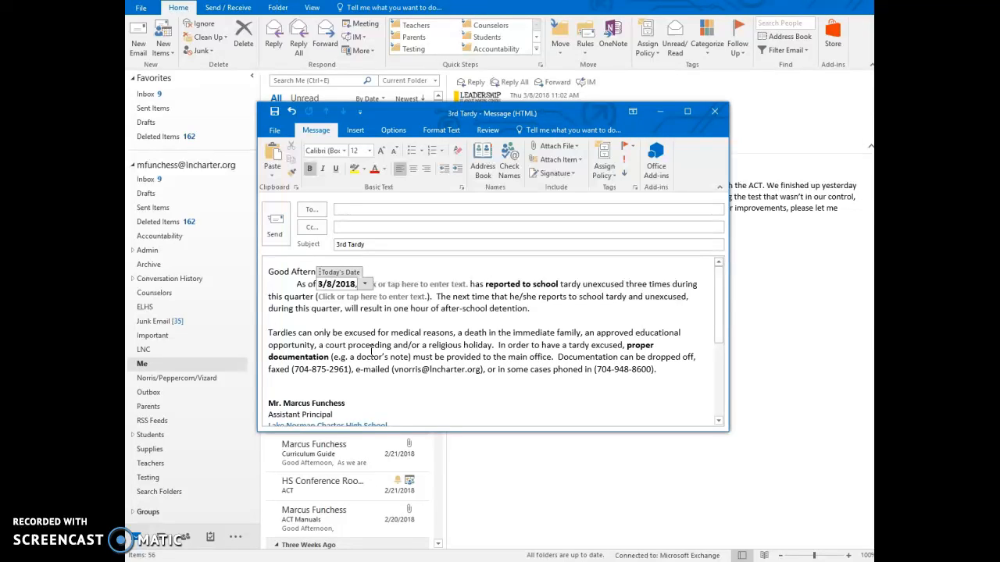
Fill the Student Name control with "Student"
{"action": "key", "text": "Tab"}
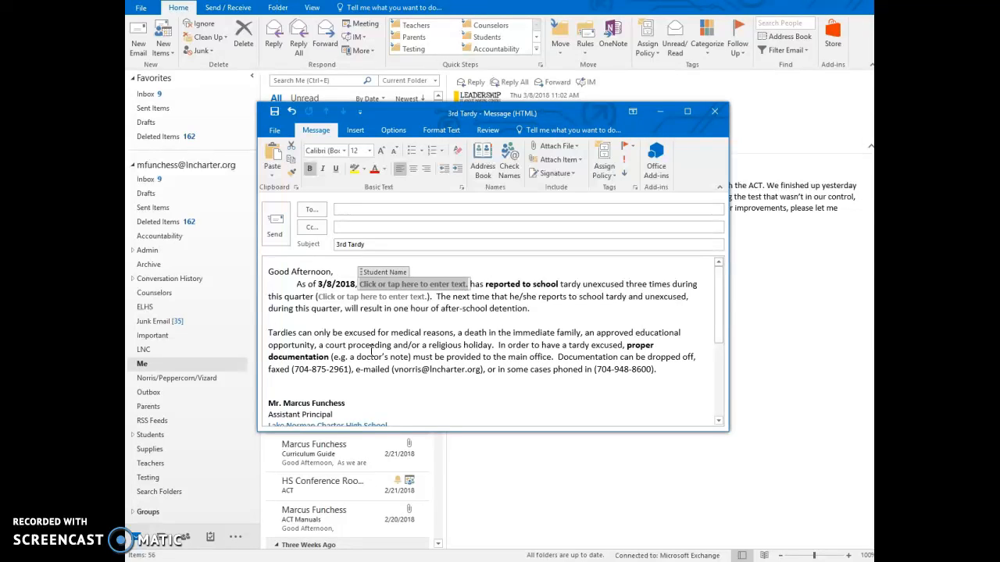
{"action": "type", "text": "Studae"}
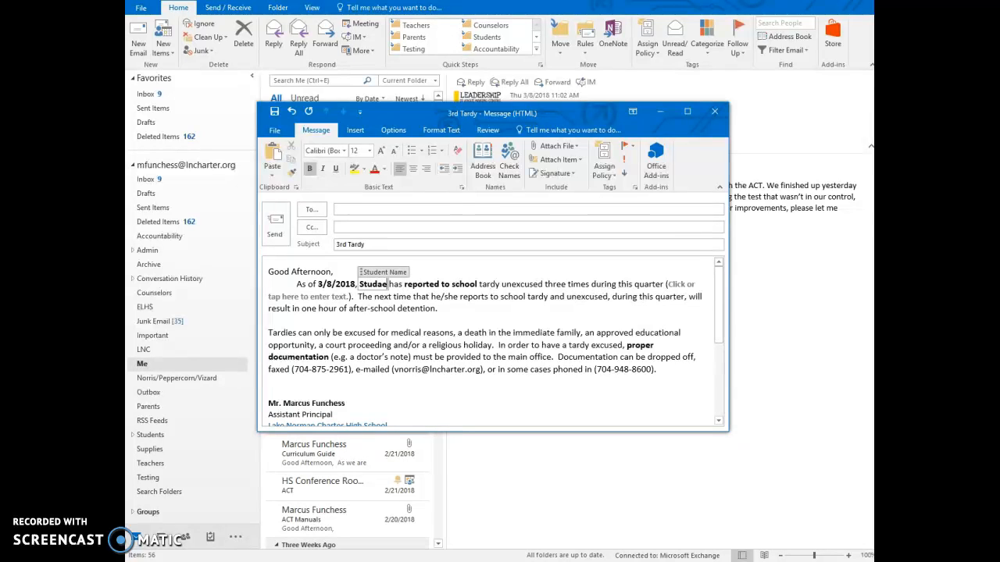
{"action": "key", "text": "BackSpace"}
{"action": "key", "text": "BackSpace"}
{"action": "type", "text": "ent"}
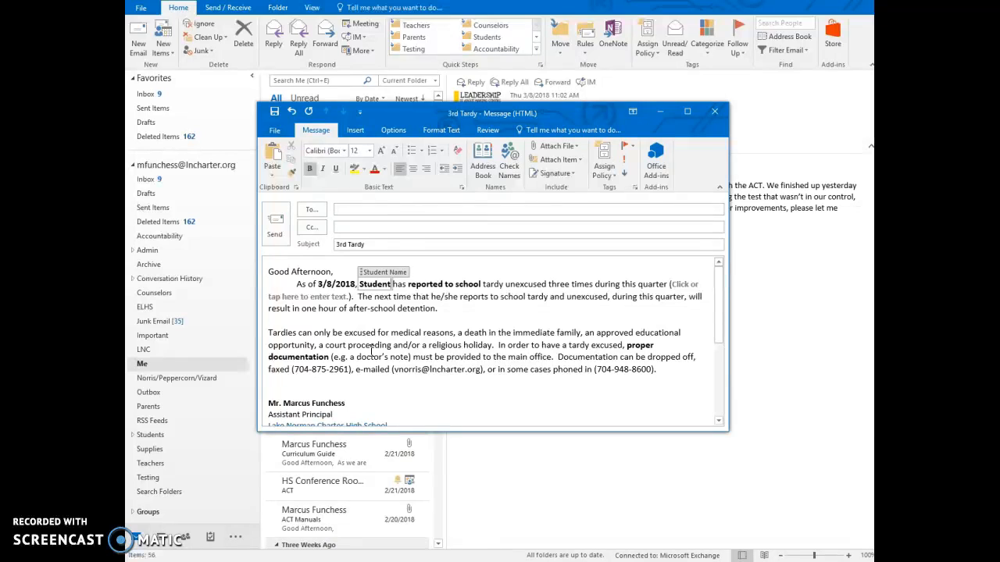
Enter 3/4 in the Tardy Dates control of the message
{"action": "key", "text": "Tab"}
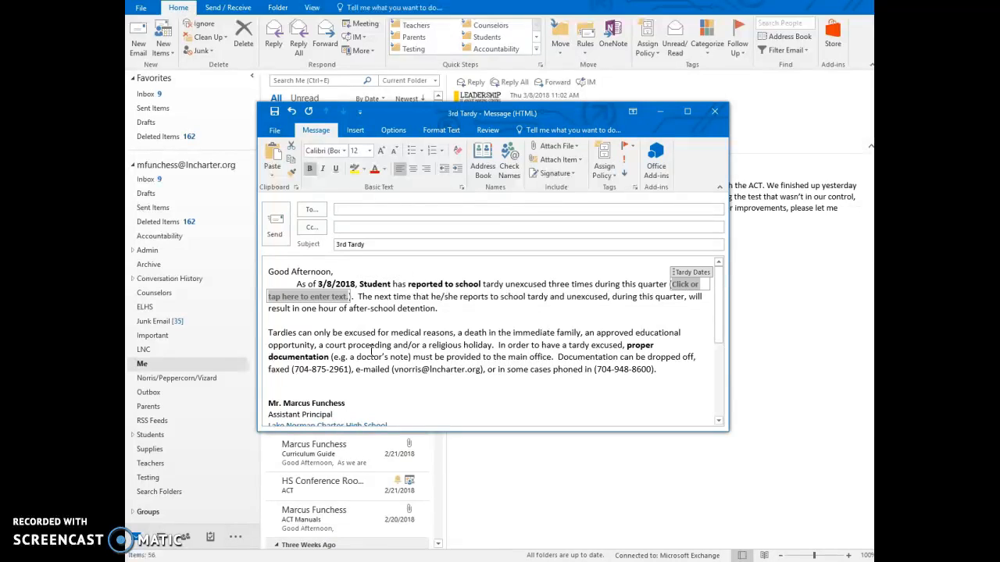
{"action": "type", "text": "3/"}
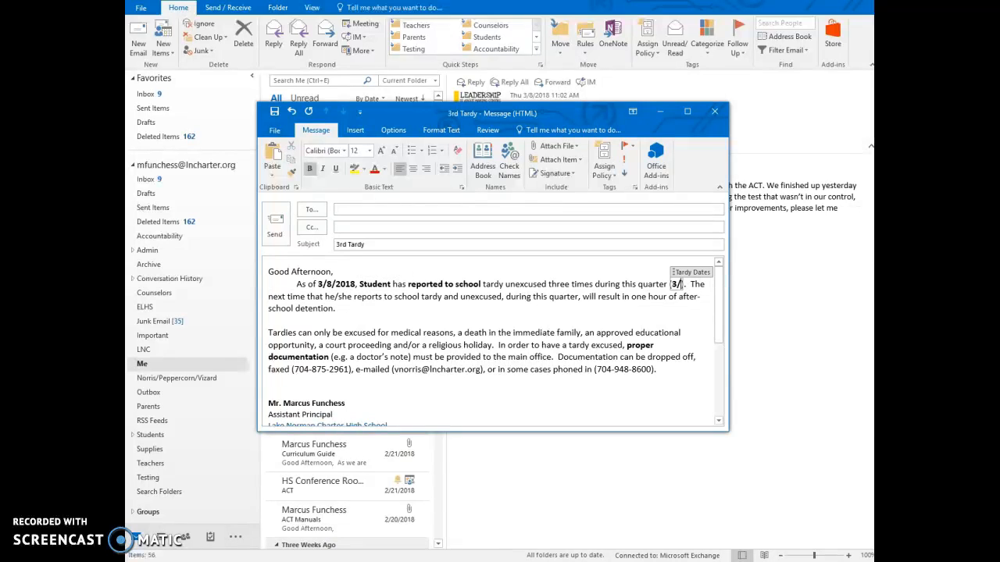
{"action": "type", "text": "4"}
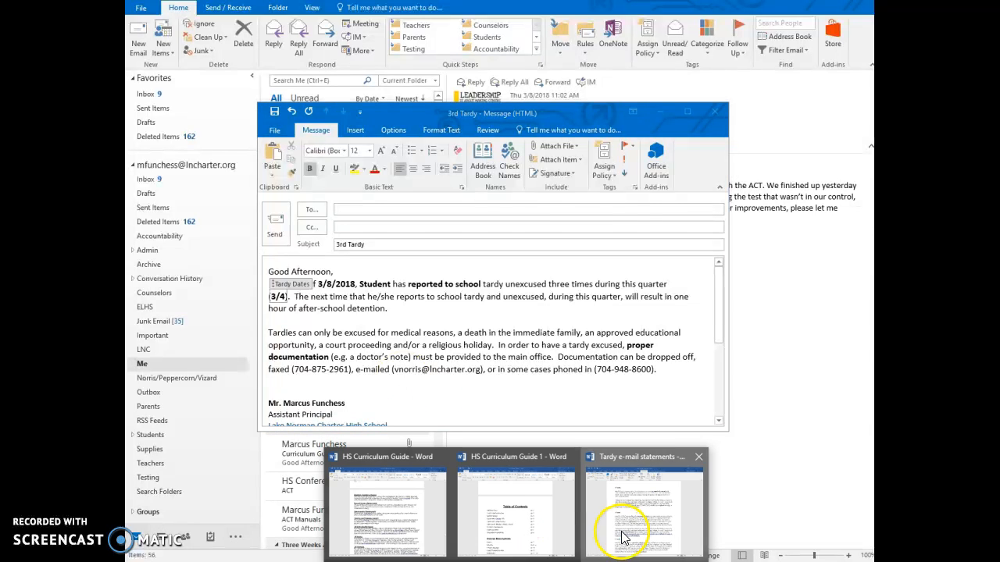
Review the "Tardy e-mail statements" document in Word and return to the Outlook mailbox
{"action": "left_click", "coordinate": [635, 517]}
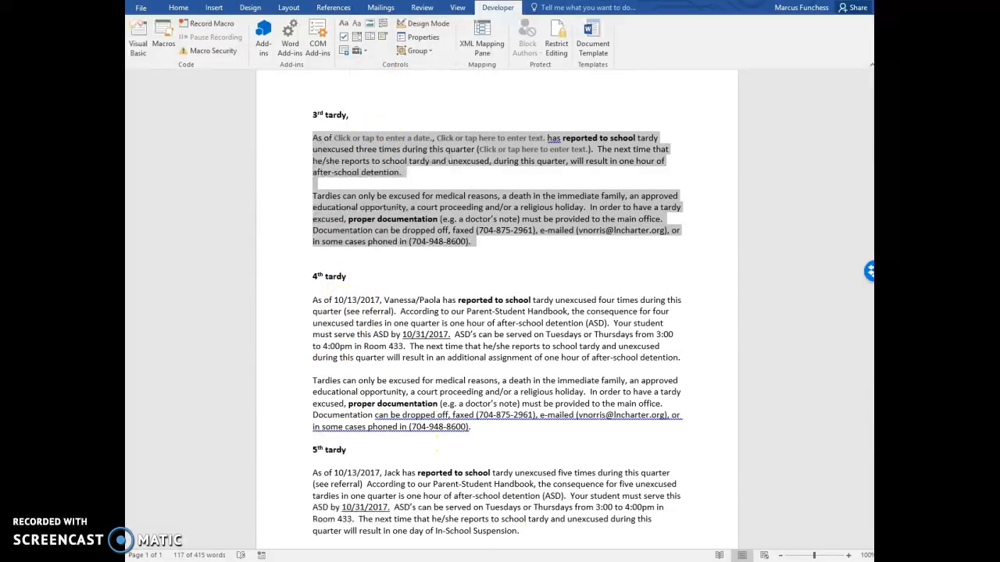
{"action": "left_click", "coordinate": [458, 561]}
{"action": "left_click", "coordinate": [496, 532]}
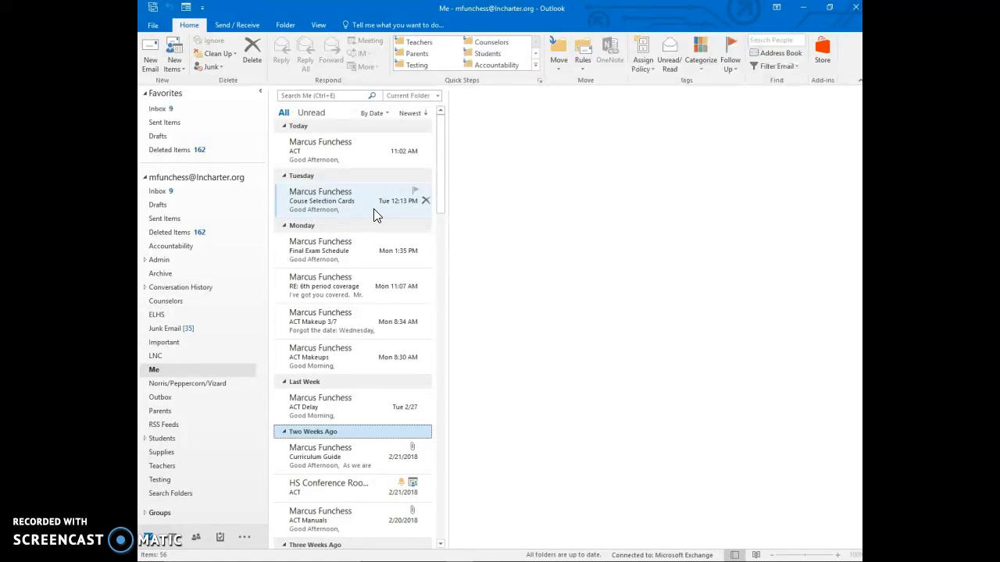
{"action": "left_click", "coordinate": [183, 62]}
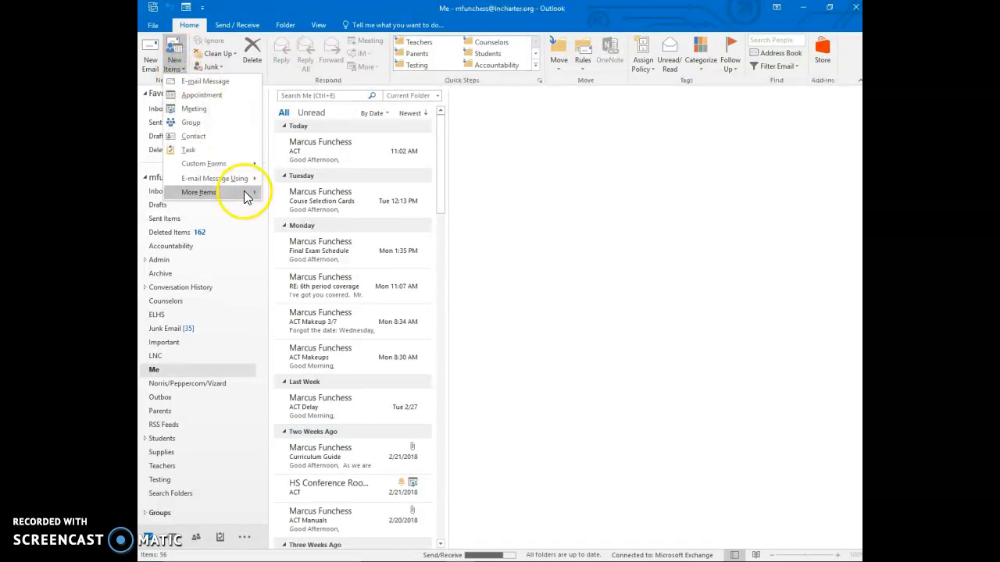
{"action": "mouse_move", "coordinate": [248, 196]}
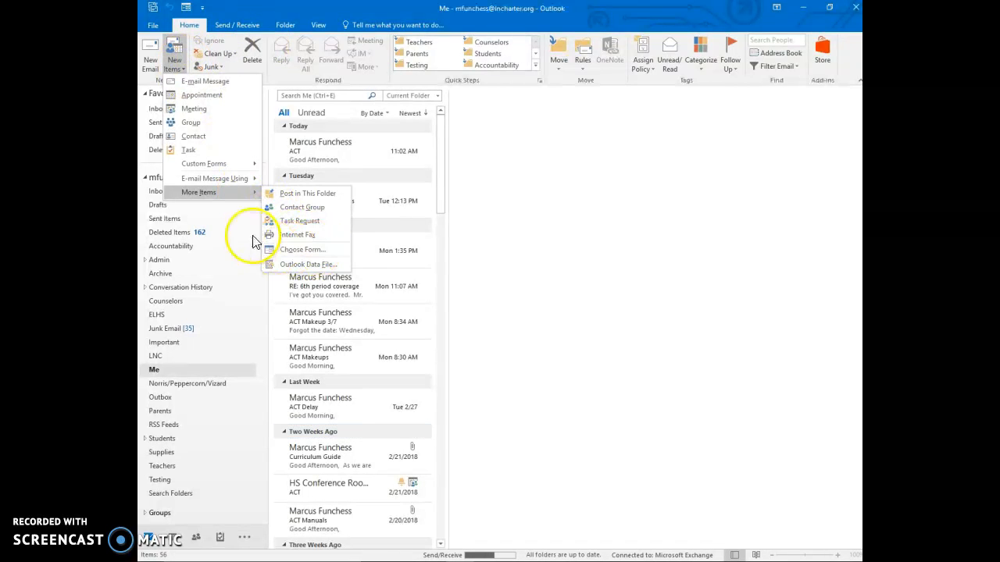
{"action": "left_click", "coordinate": [497, 239]}
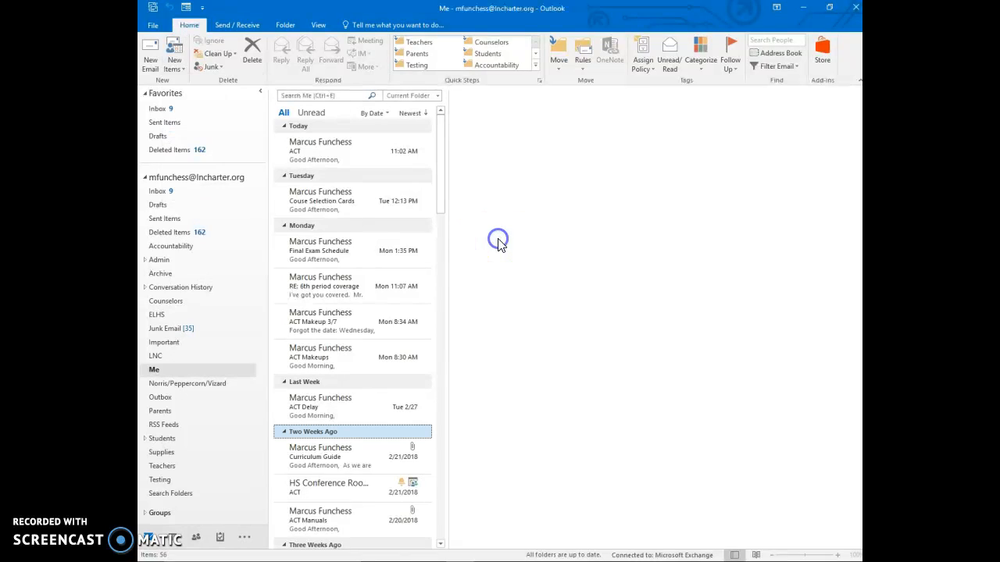
{"action": "left_click", "coordinate": [187, 10]}
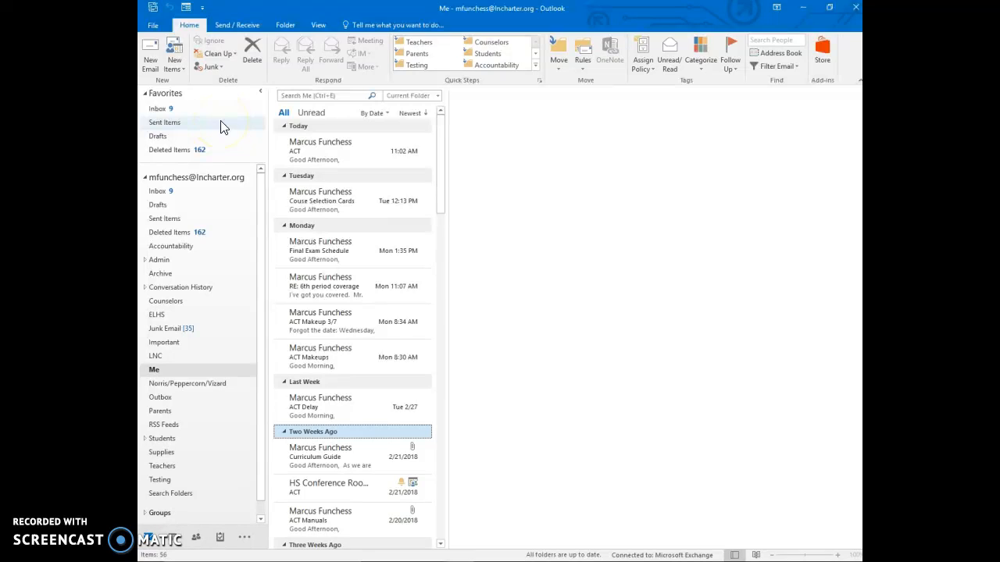
Try to add the Choose Form command from All Commands to the Quick Access Toolbar
{"action": "left_click", "coordinate": [151, 24]}
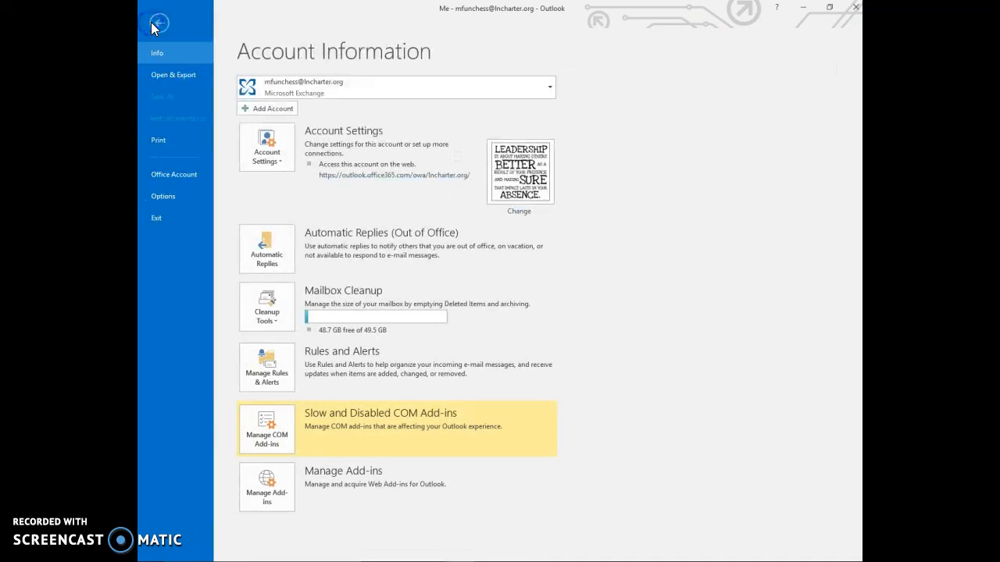
{"action": "left_click", "coordinate": [160, 196]}
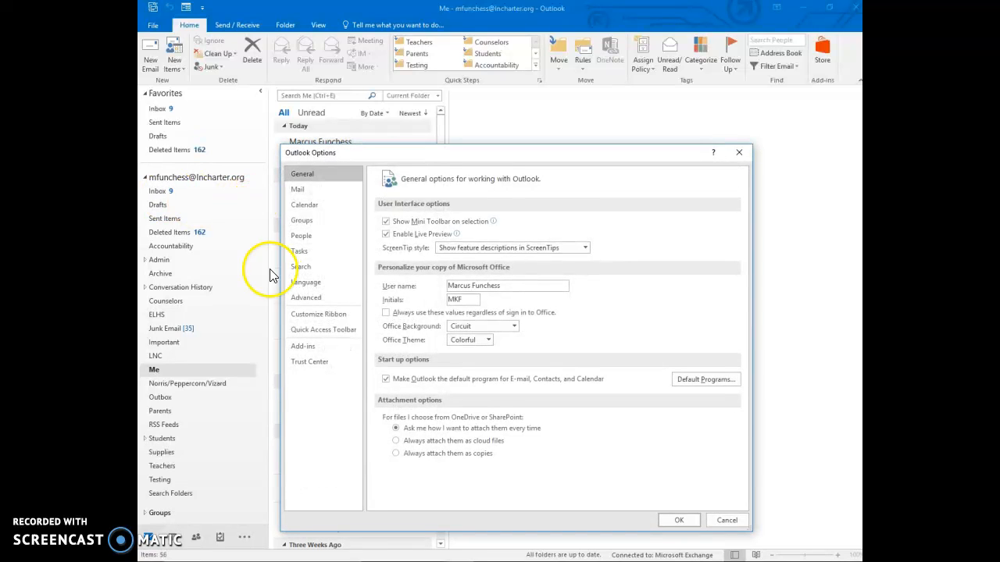
{"action": "left_click", "coordinate": [337, 331]}
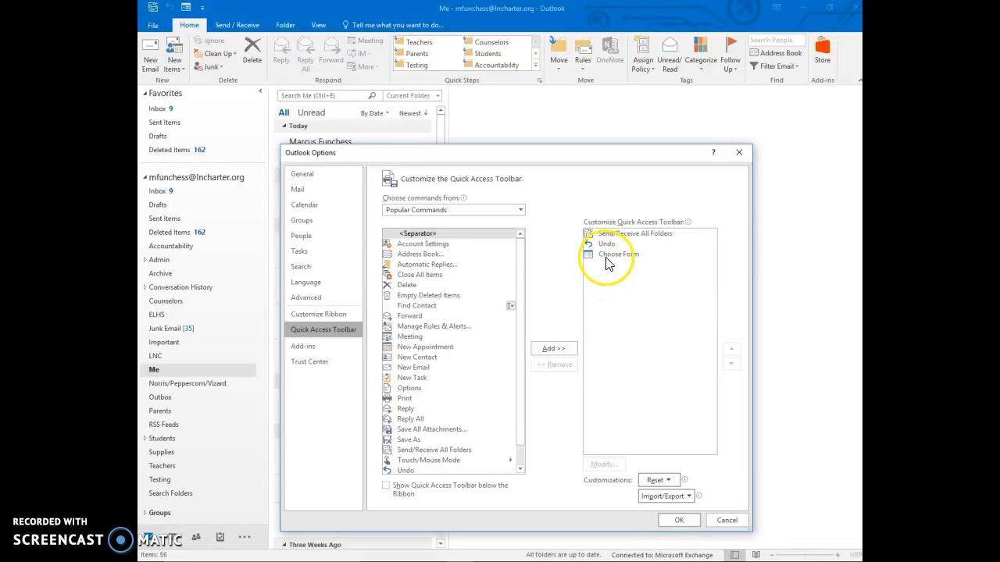
{"action": "left_click", "coordinate": [520, 210]}
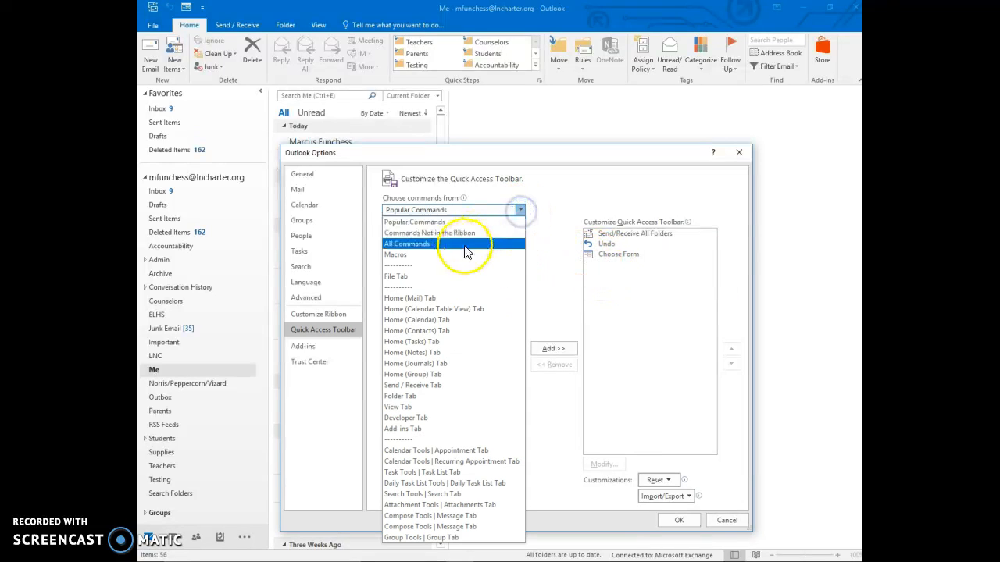
{"action": "left_click", "coordinate": [435, 247]}
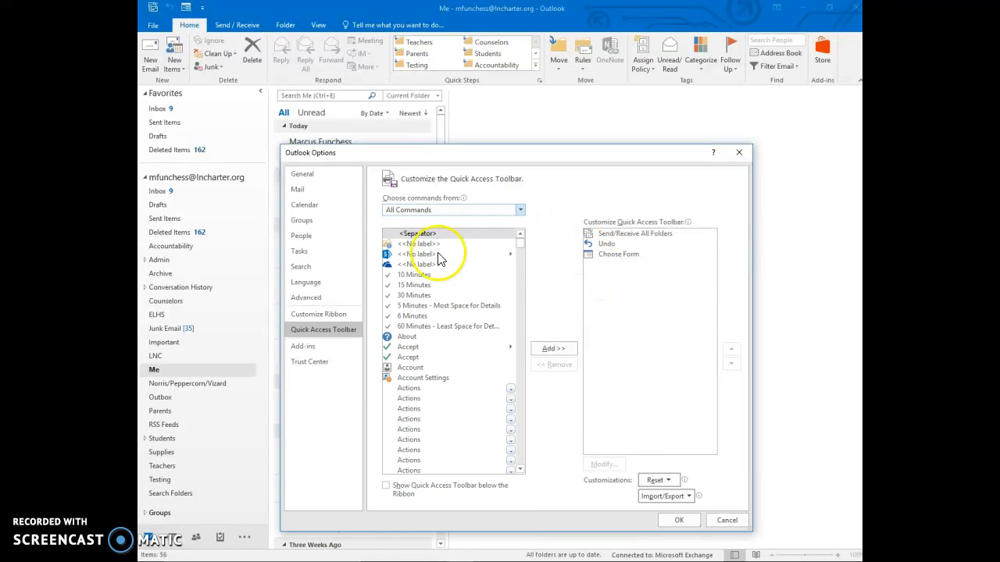
{"action": "left_click_drag", "start_coordinate": [522, 246], "coordinate": [520, 280]}
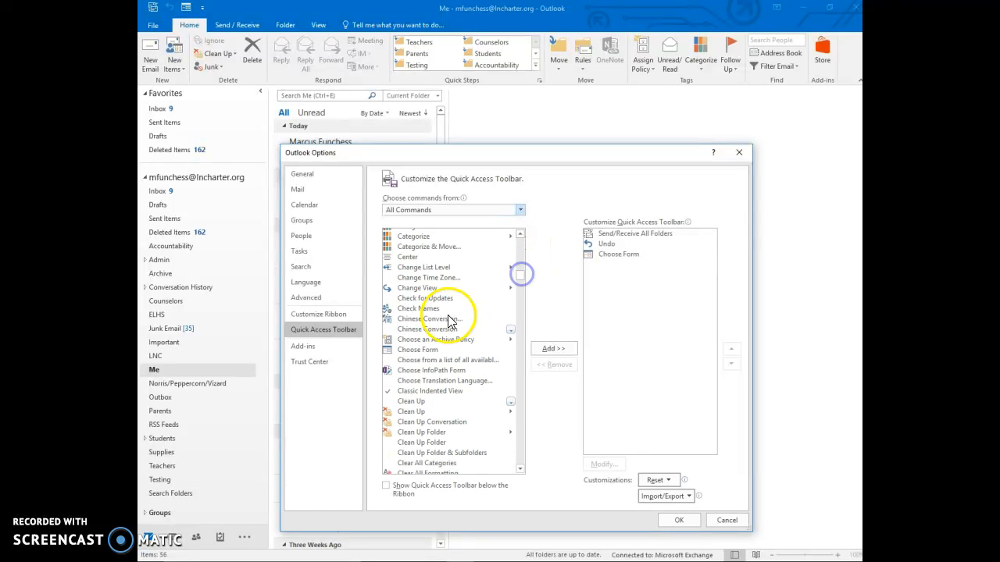
{"action": "left_click", "coordinate": [427, 353]}
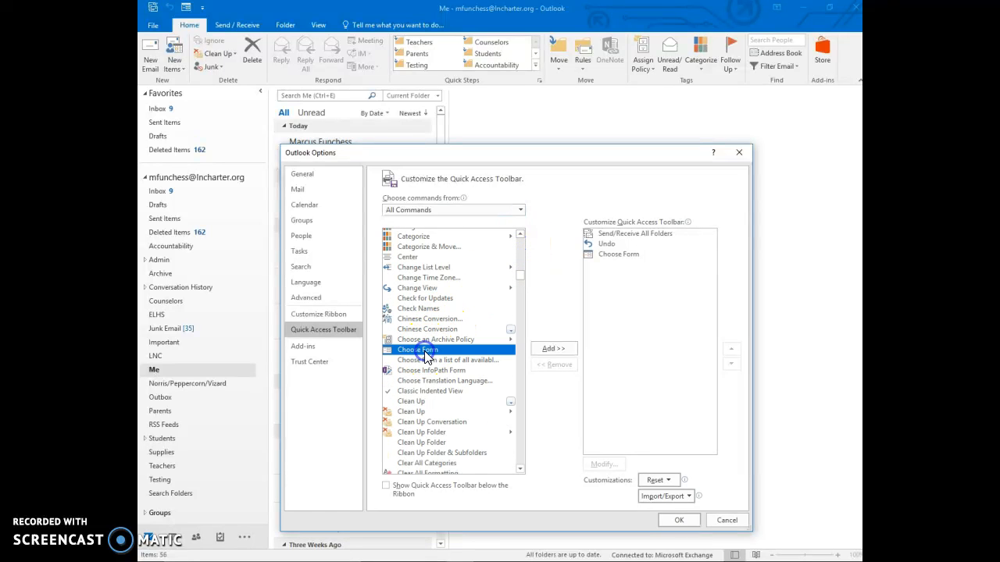
{"action": "left_click", "coordinate": [545, 349]}
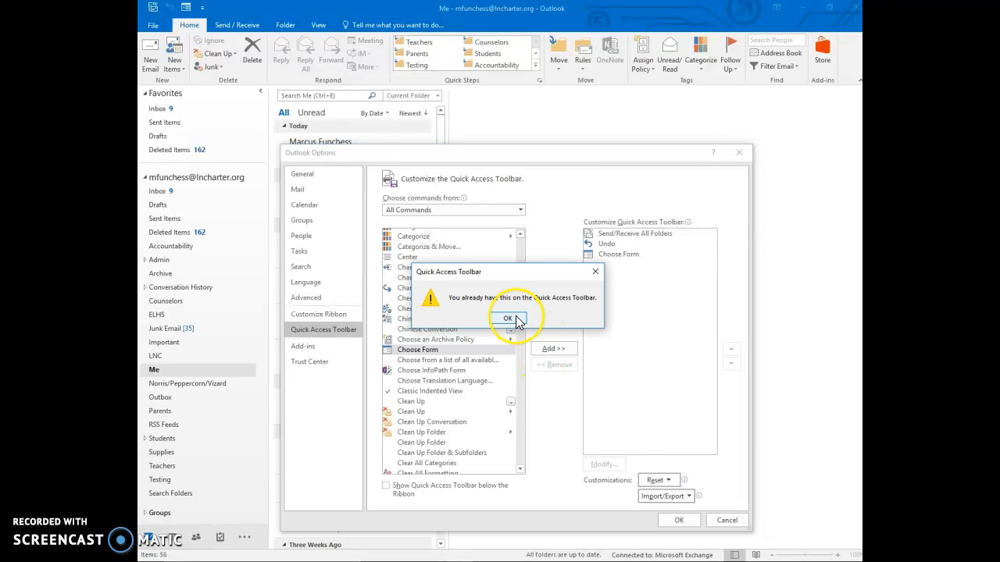
{"action": "left_click", "coordinate": [512, 319]}
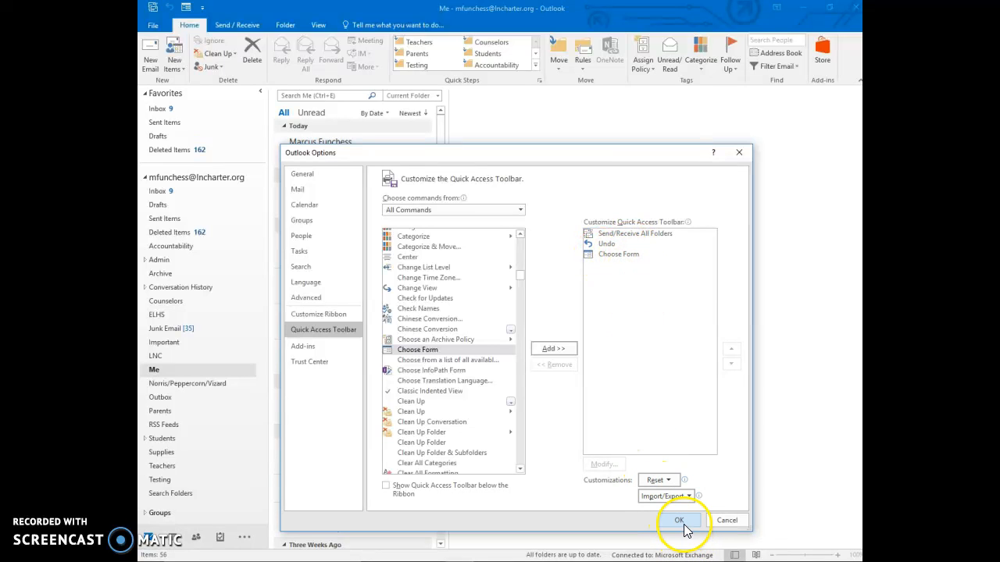
Remove the Choose Form command from the Quick Access Toolbar and apply the change
{"action": "left_click", "coordinate": [609, 255]}
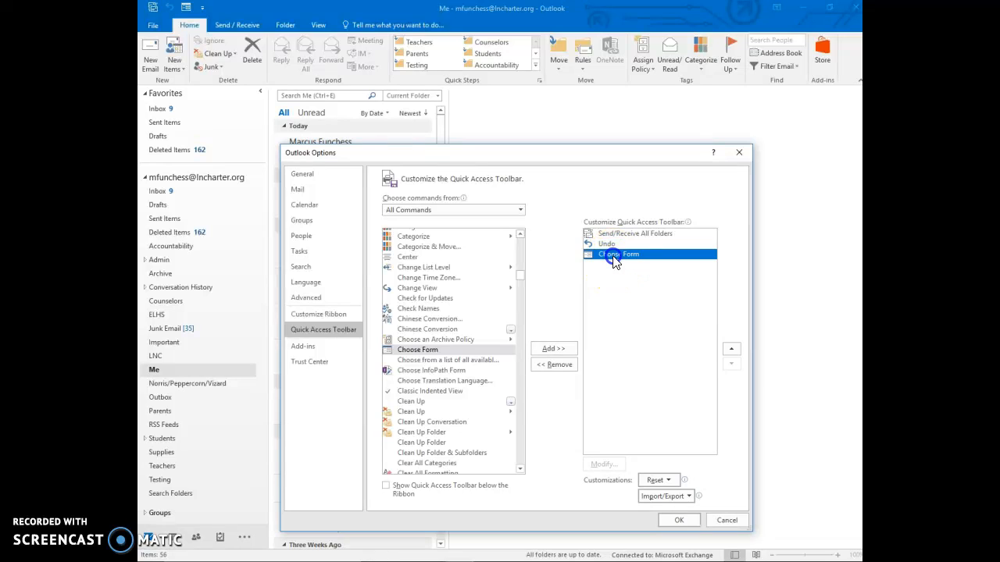
{"action": "left_click", "coordinate": [560, 364]}
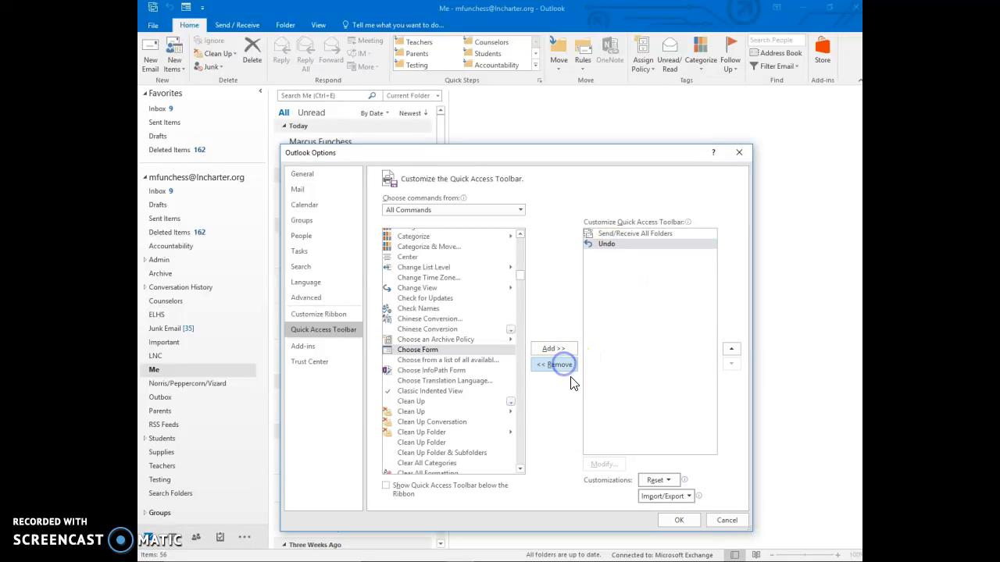
{"action": "left_click", "coordinate": [681, 521]}
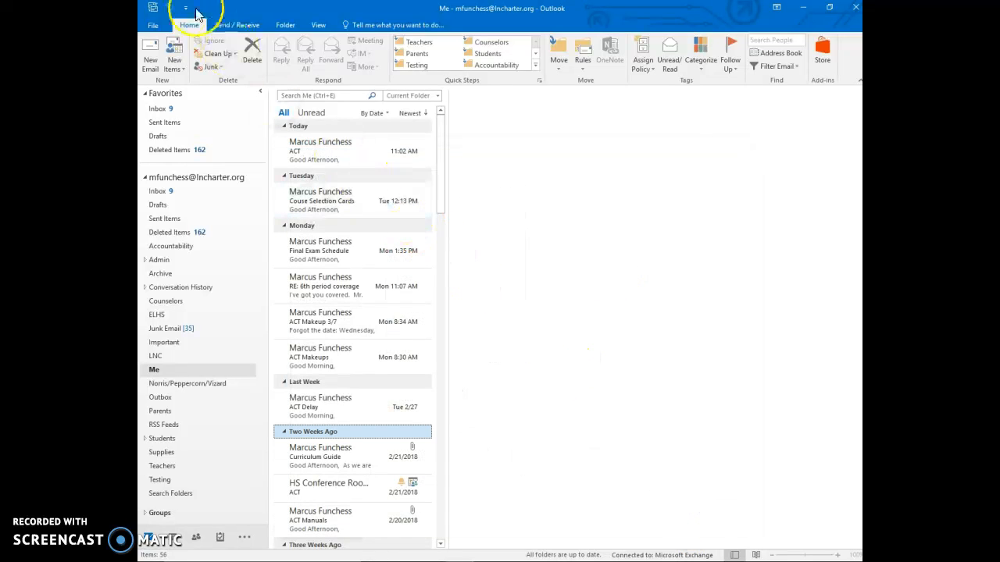
Reopen the Quick Access Toolbar options, add Choose Form from All Commands to the toolbar, and apply the change
{"action": "left_click", "coordinate": [156, 28]}
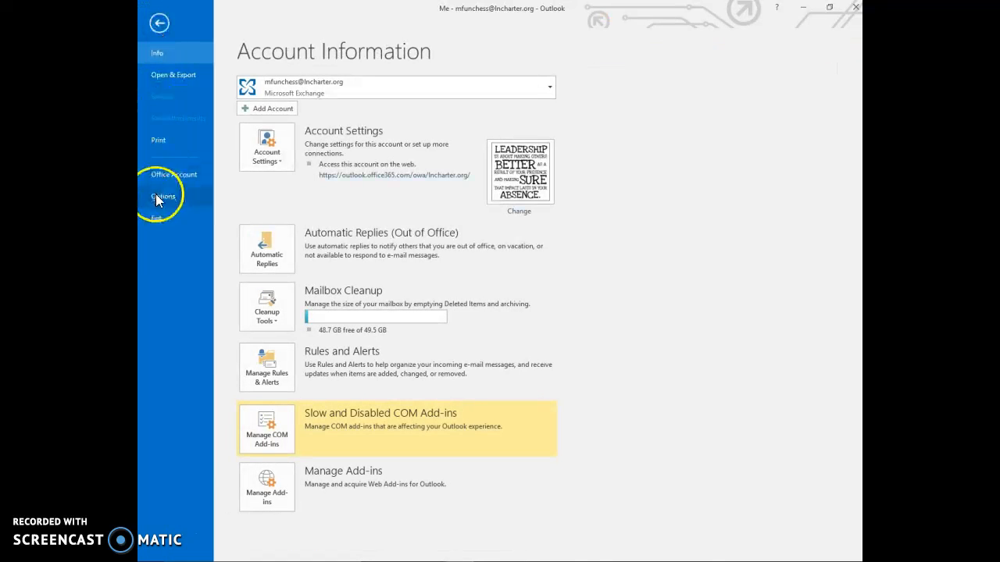
{"action": "left_click", "coordinate": [156, 195]}
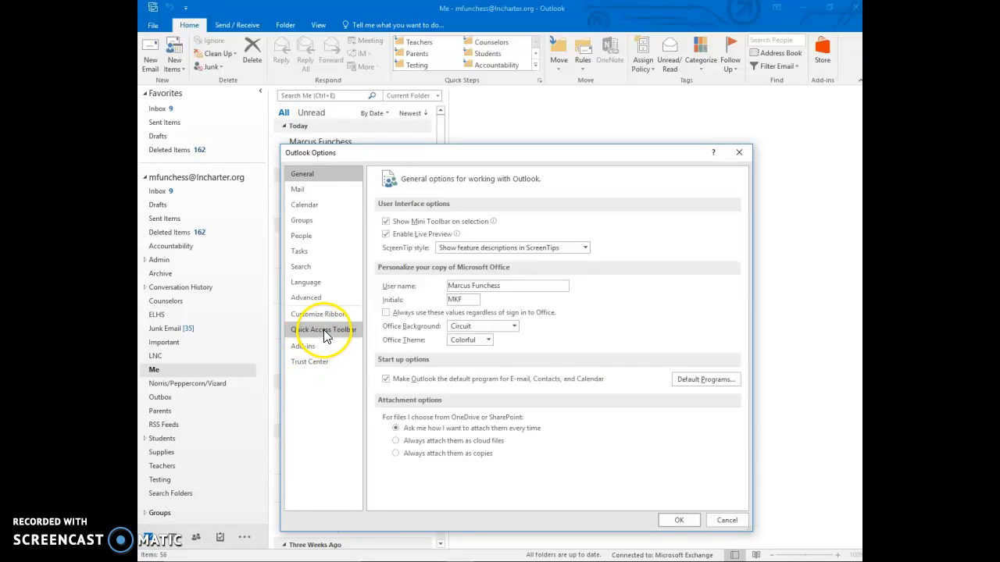
{"action": "left_click", "coordinate": [323, 331]}
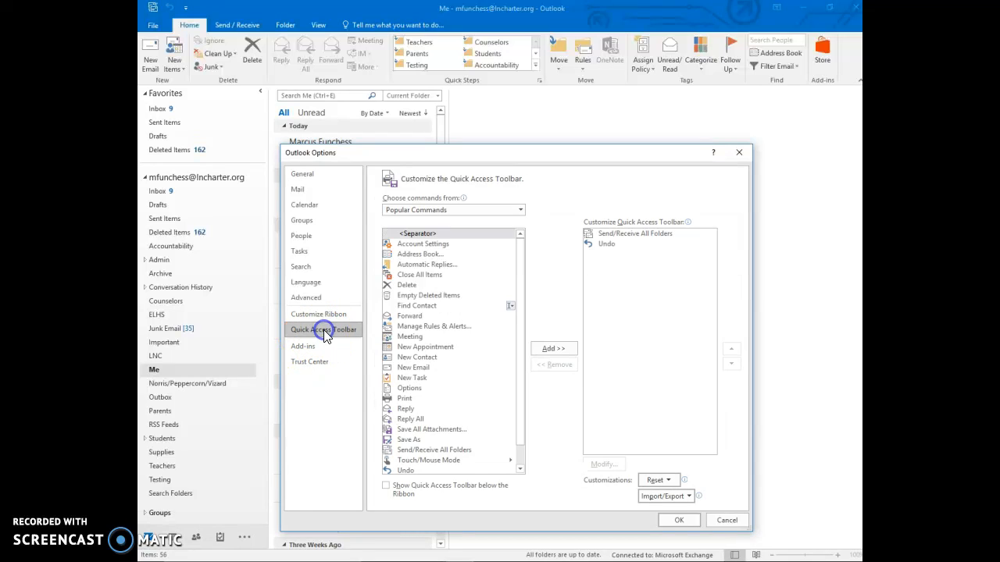
{"action": "left_click", "coordinate": [452, 209]}
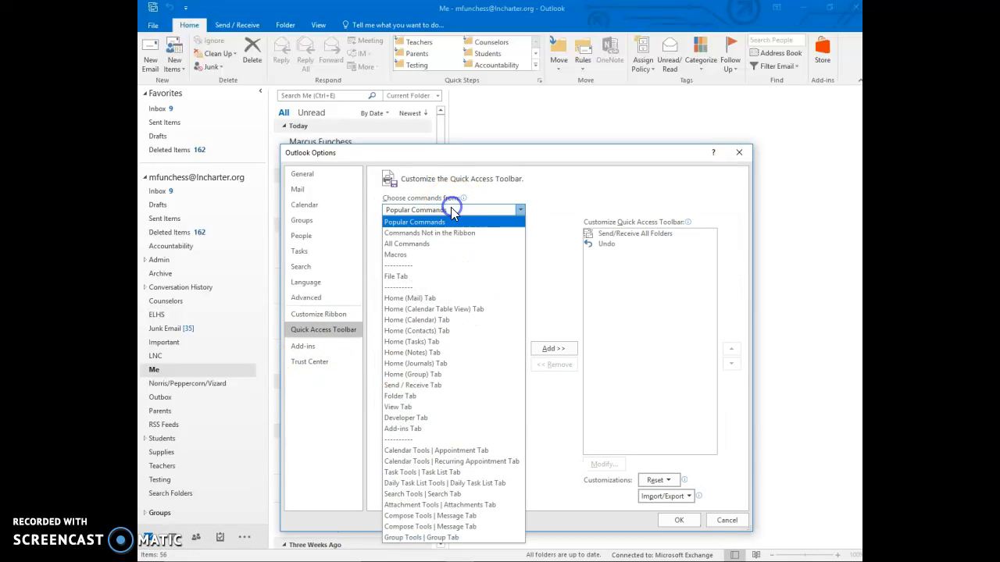
{"action": "left_click", "coordinate": [428, 244]}
{"action": "left_click_drag", "start_coordinate": [519, 244], "coordinate": [521, 282]}
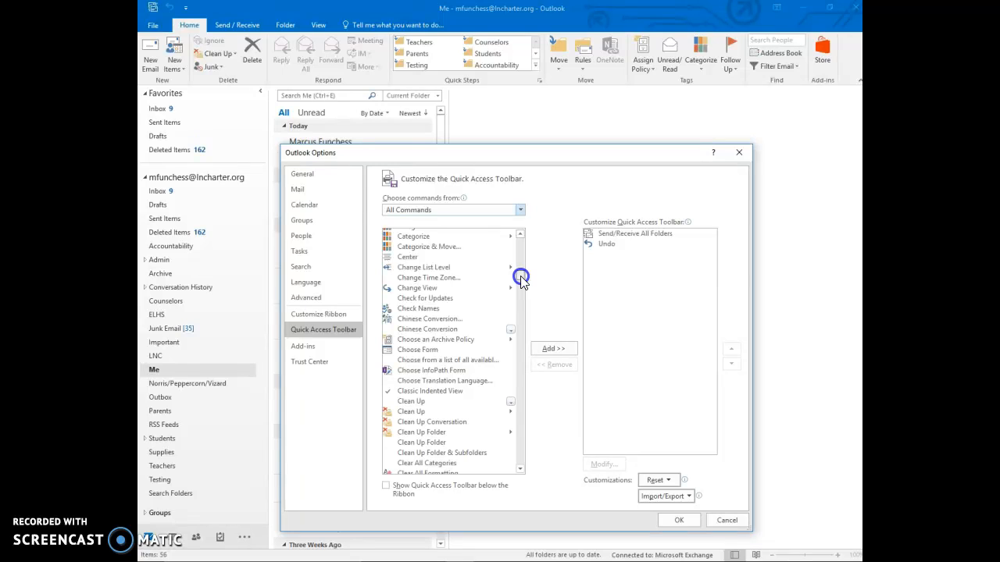
{"action": "left_click", "coordinate": [438, 350]}
{"action": "left_click", "coordinate": [547, 349]}
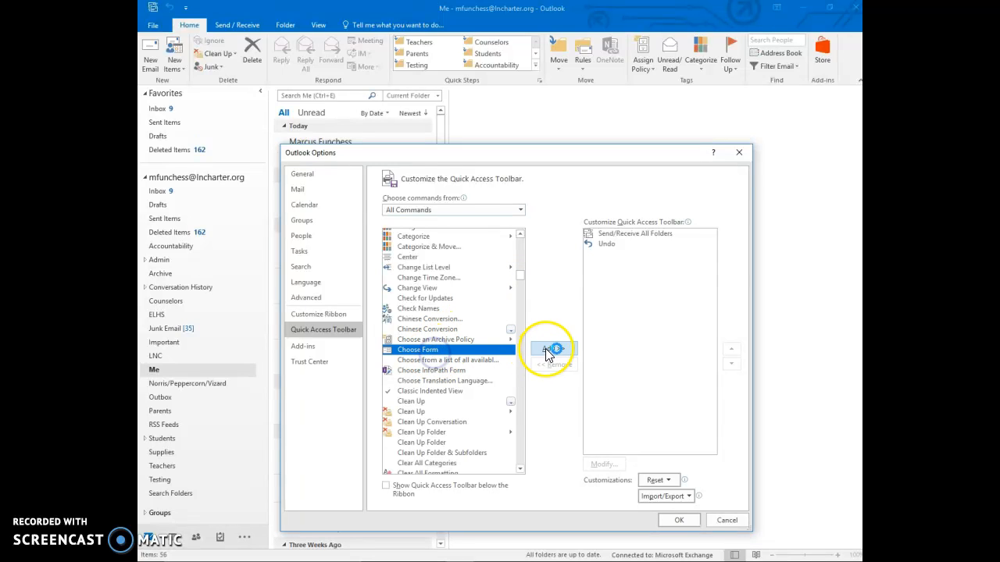
{"action": "left_click", "coordinate": [676, 521]}
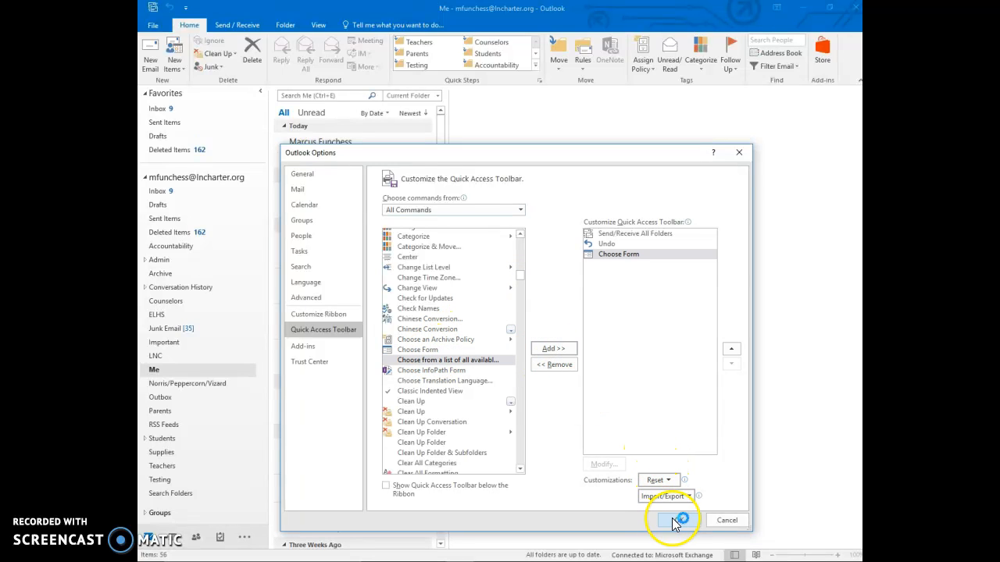